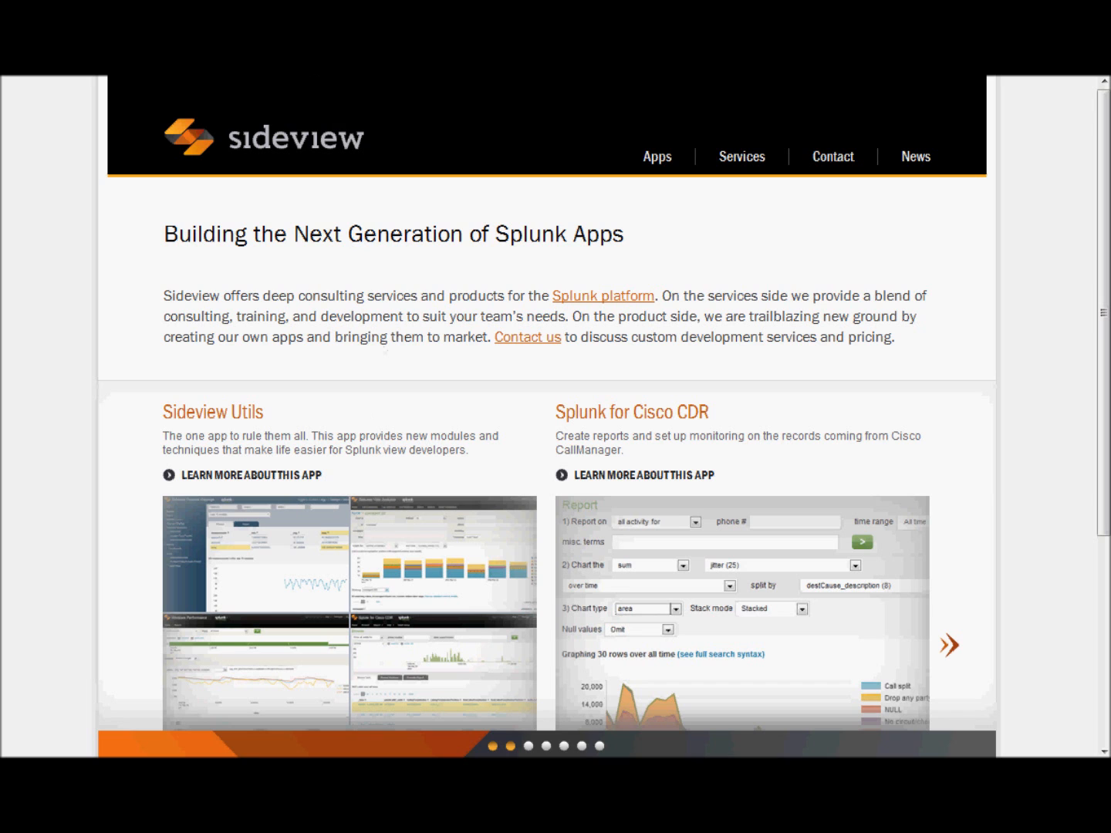
- Switch to the Sideview Utils app, continue to the examples, and open the Sideview Editor on example_view
click(326, 63)
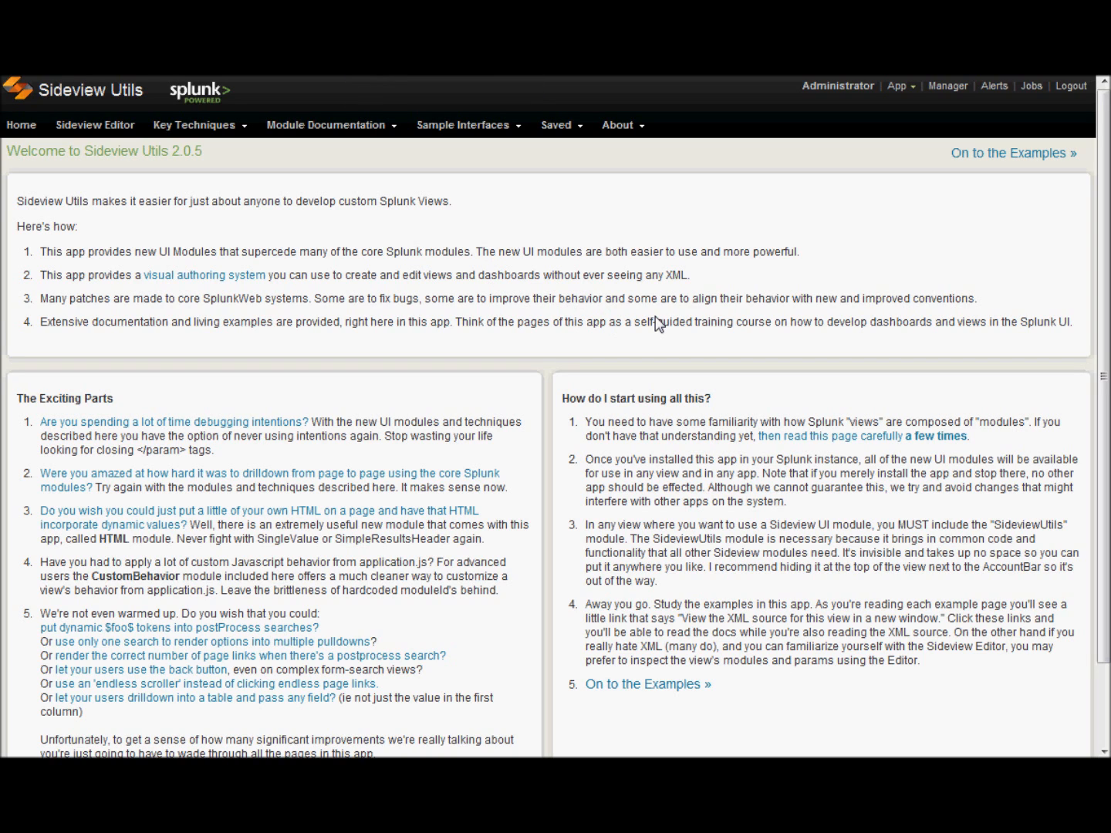
click(1030, 153)
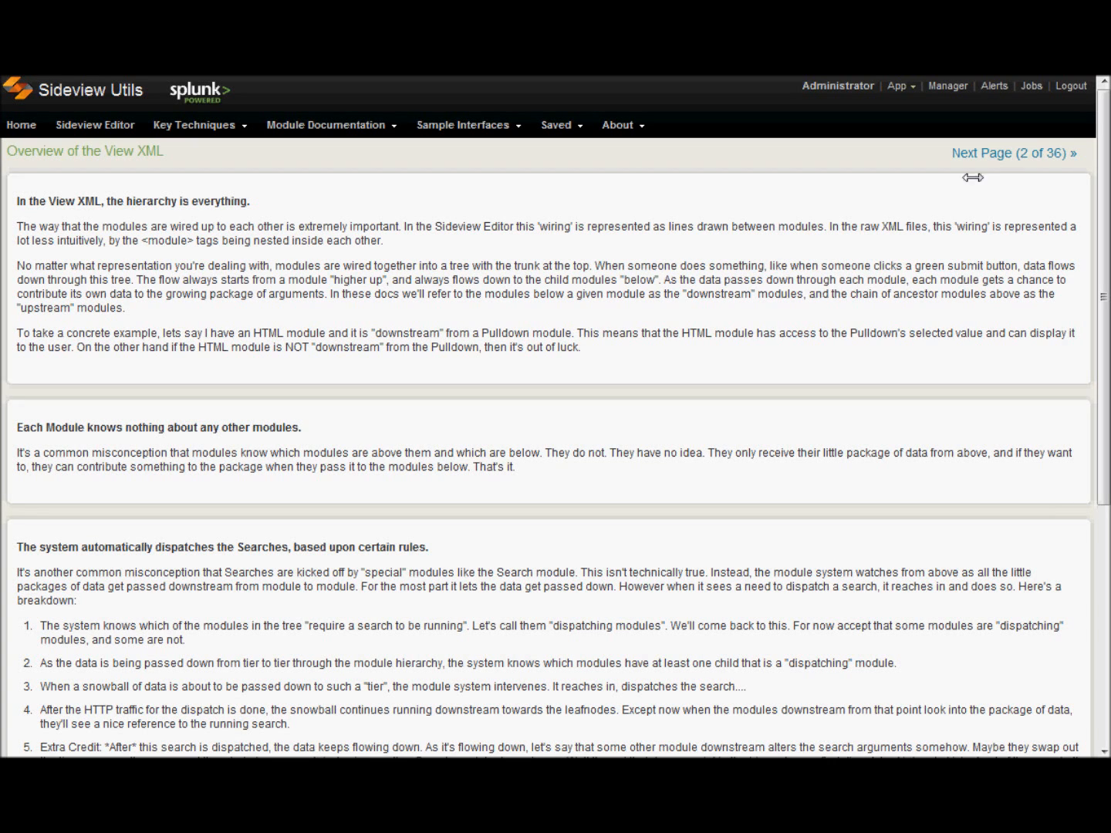
click(104, 125)
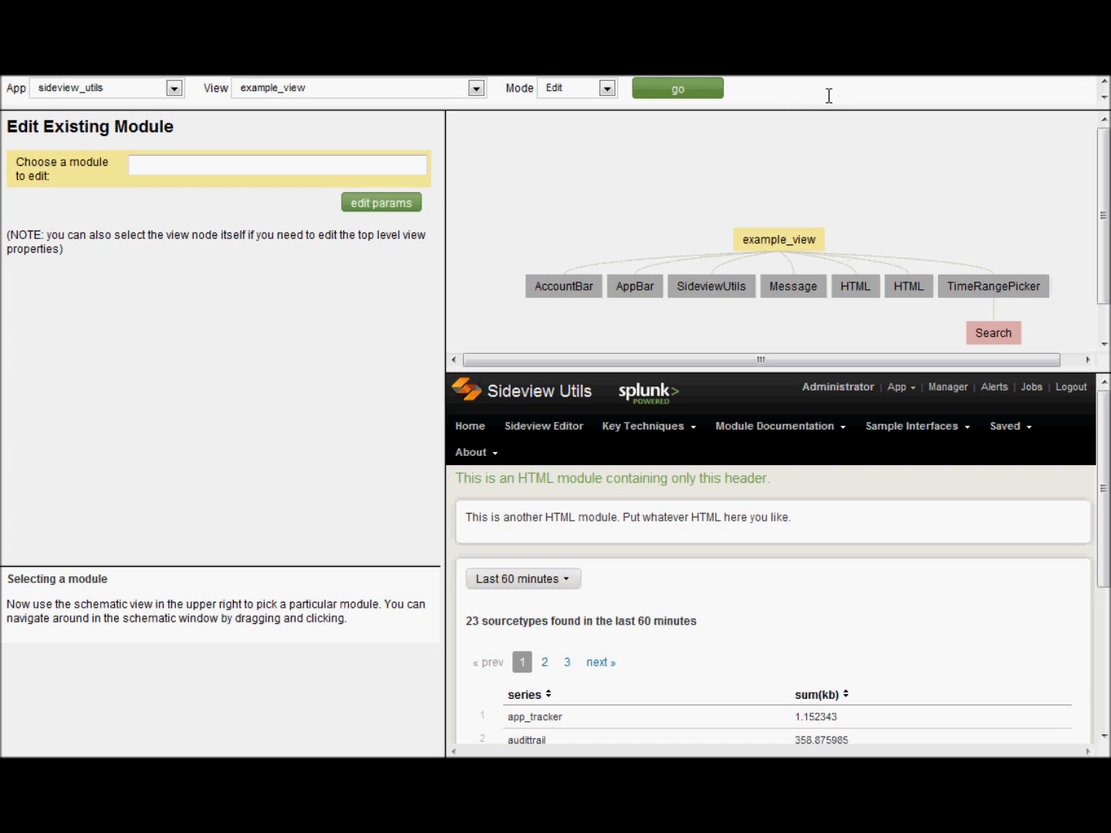
click(385, 87)
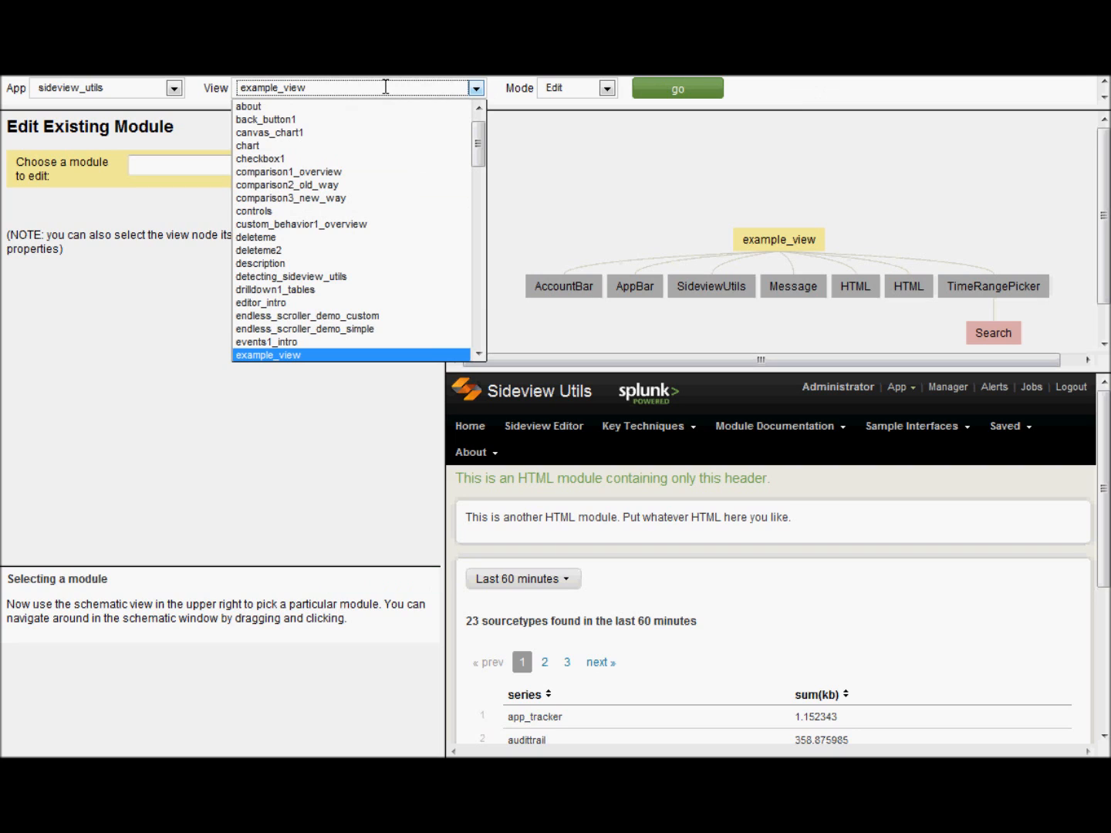
click(385, 86)
click(107, 87)
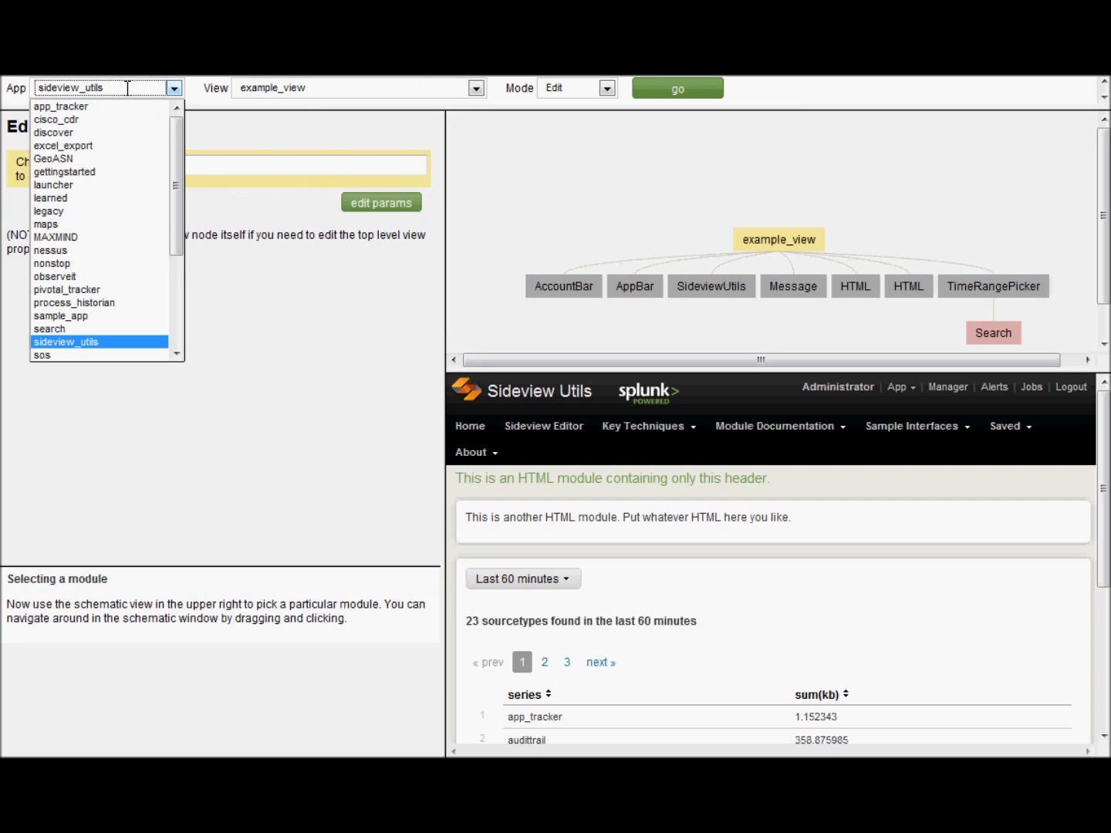
click(127, 87)
click(571, 87)
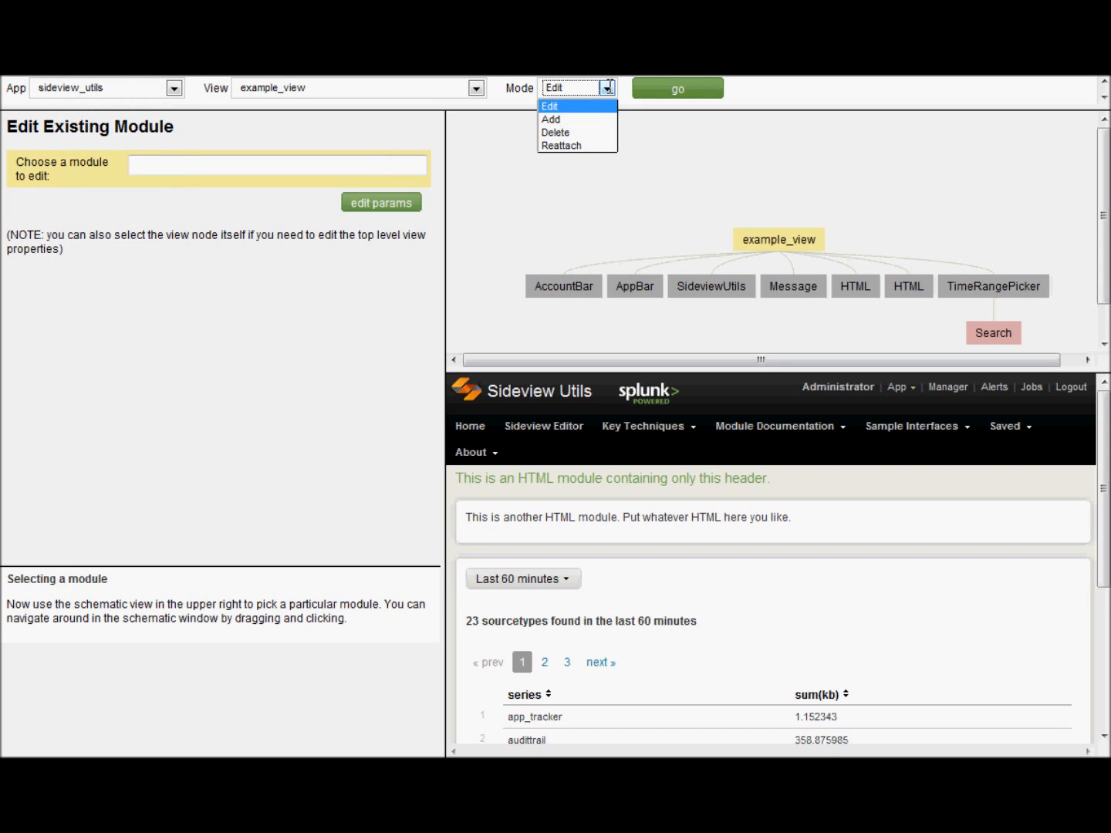
click(870, 90)
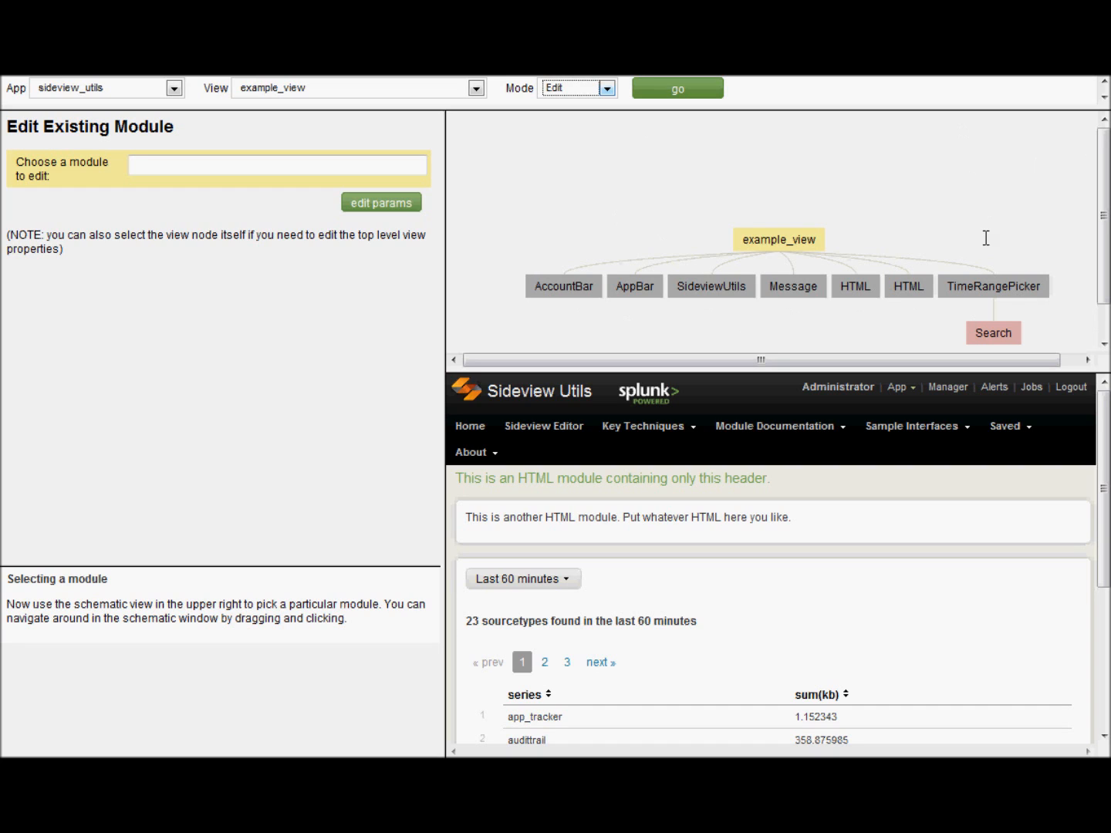
drag(984, 238, 937, 178)
drag(844, 164, 892, 172)
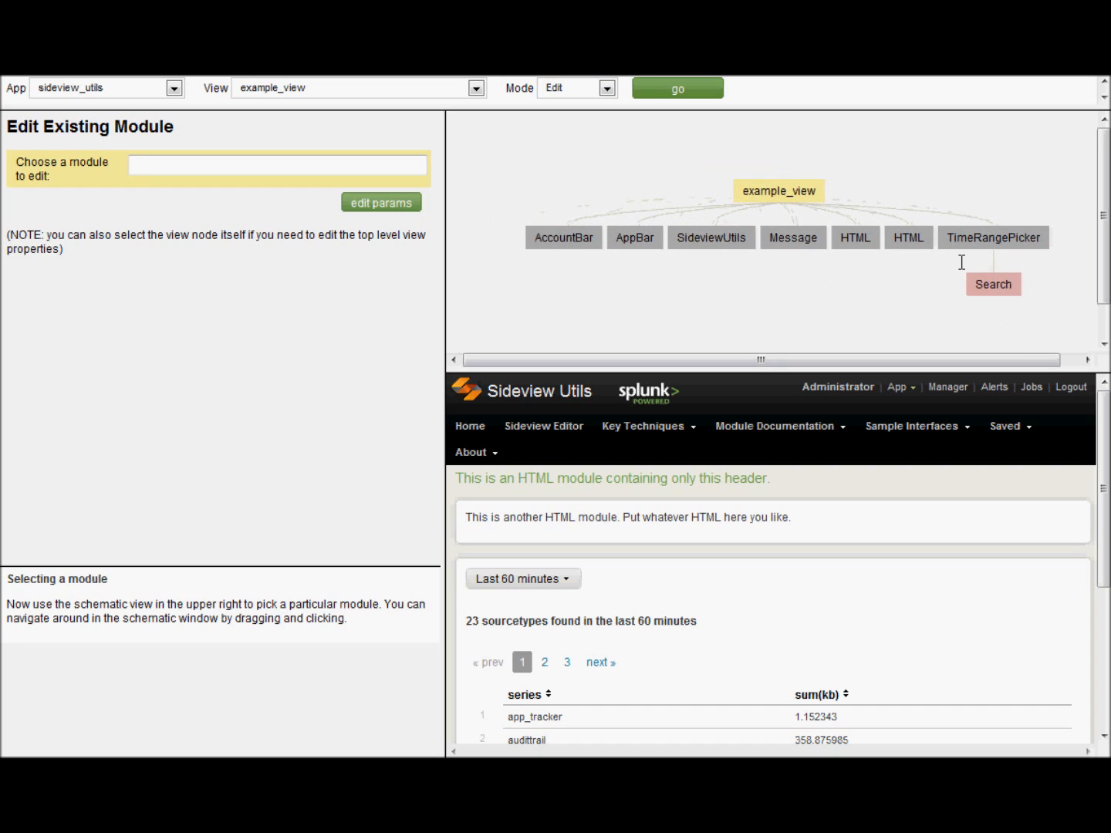
- Inspect the settings of the second HTML, TimeRangePicker and Pager modules in the schematic
click(170, 170)
click(853, 236)
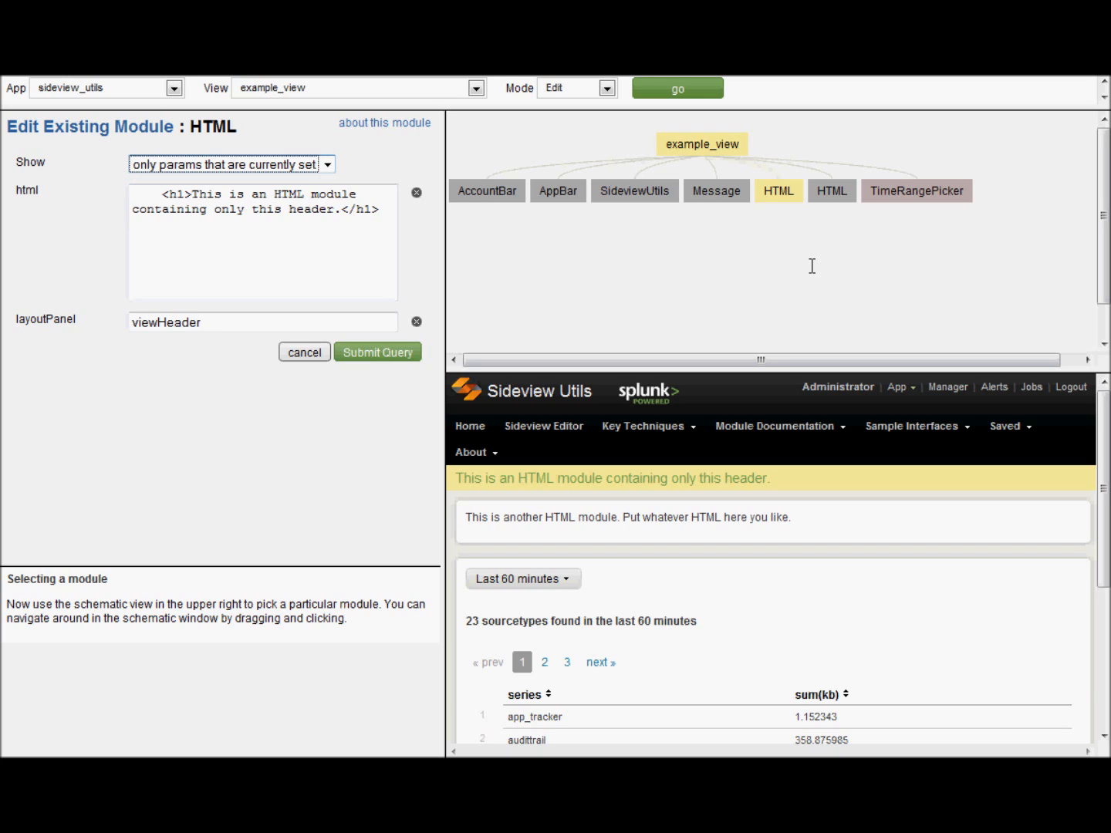
drag(653, 252, 698, 279)
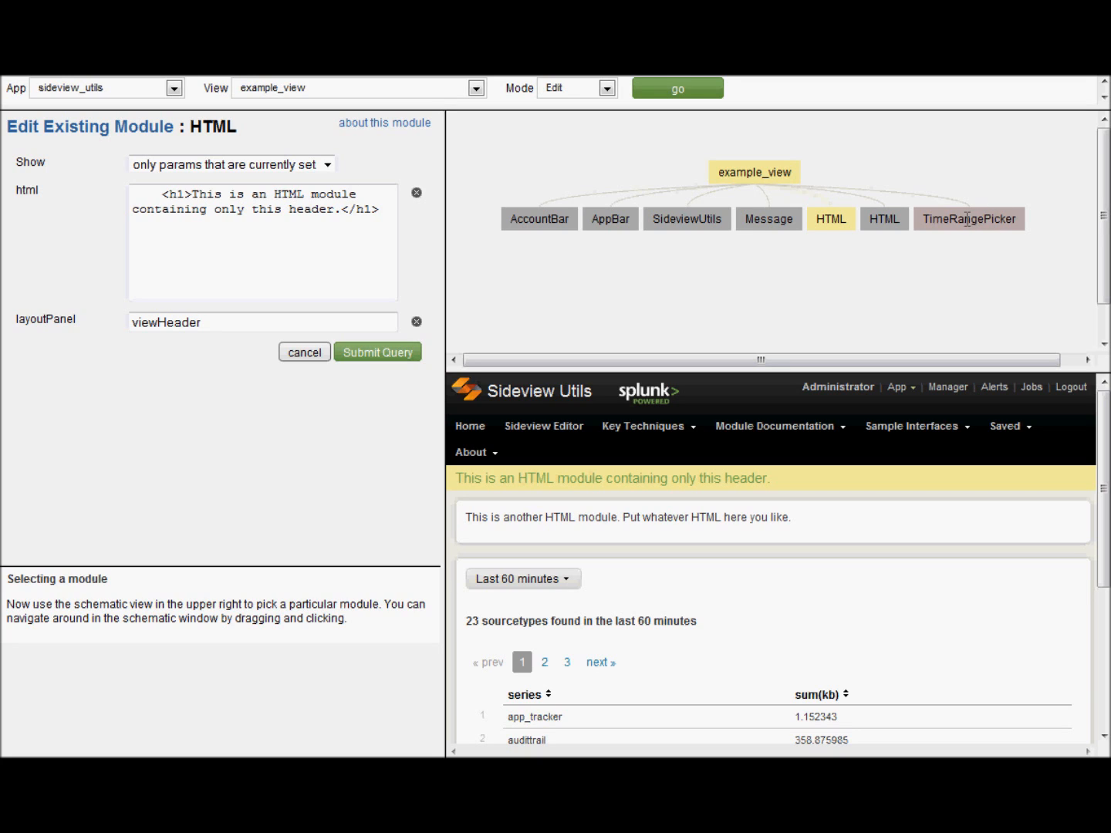
click(974, 221)
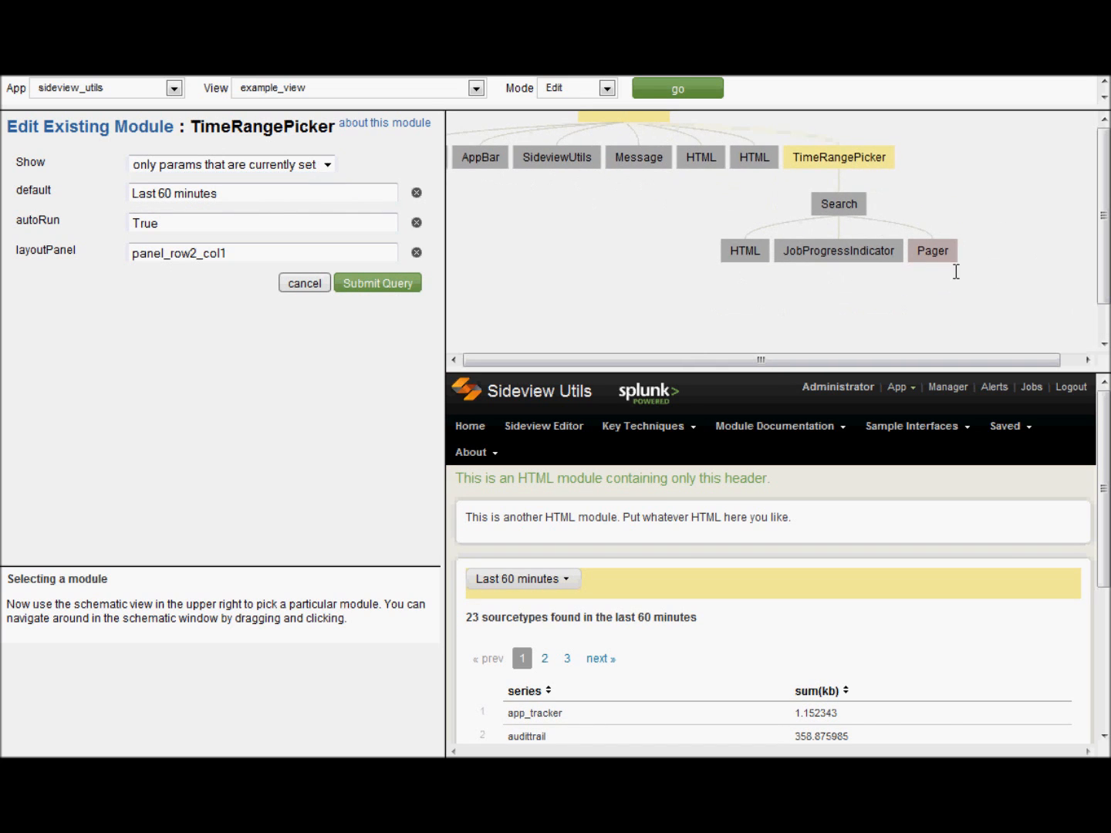
click(929, 248)
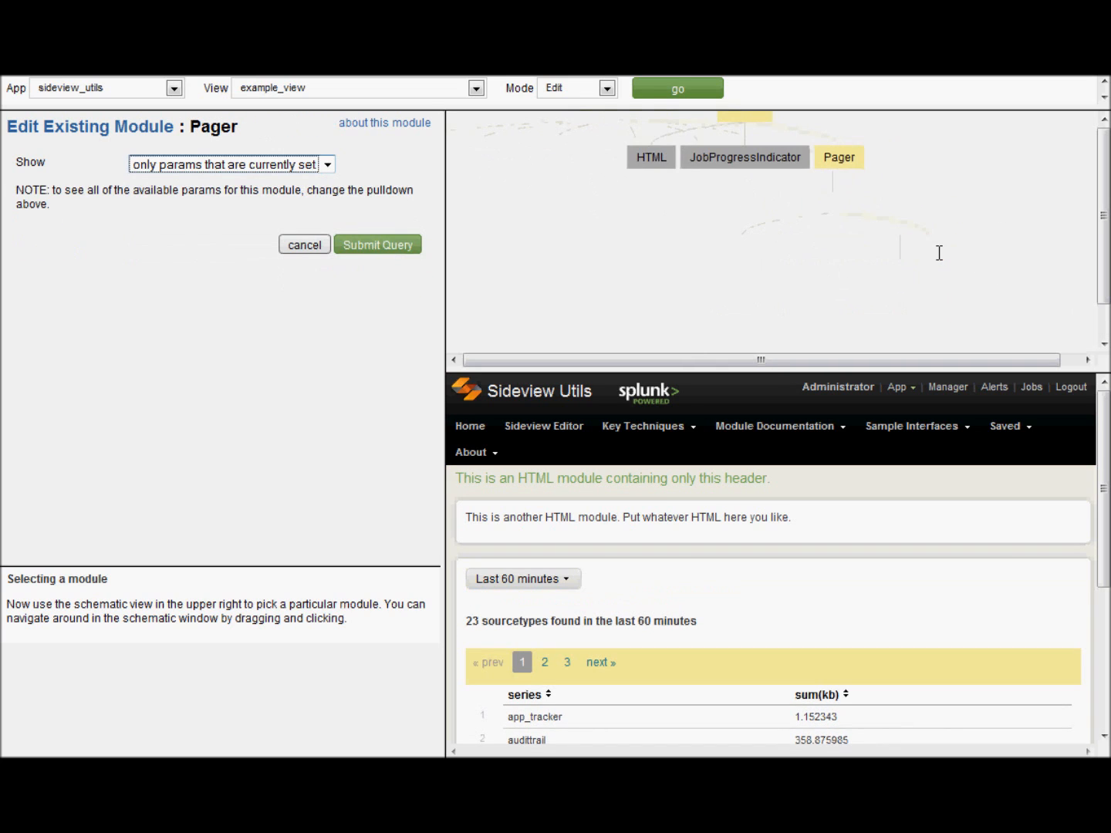
- Open the Search module's settings showing its index=_internal metrics.log search
drag(946, 201, 999, 270)
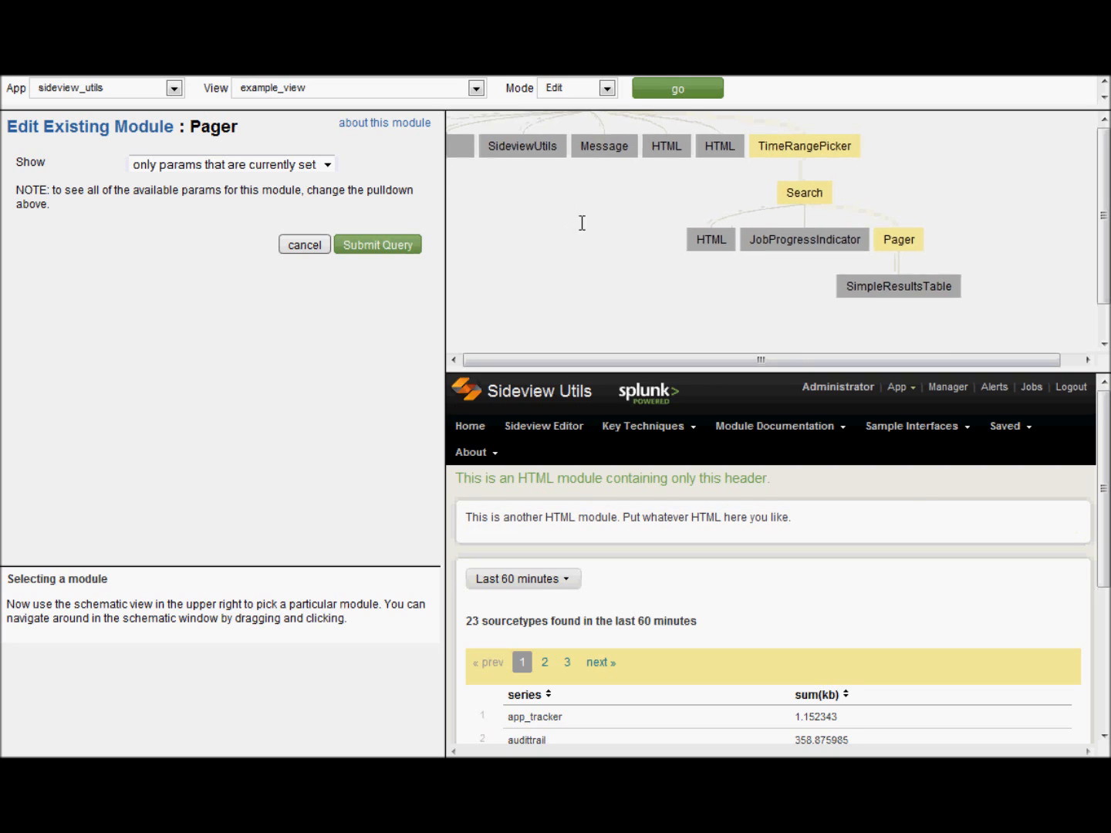
drag(580, 223, 637, 243)
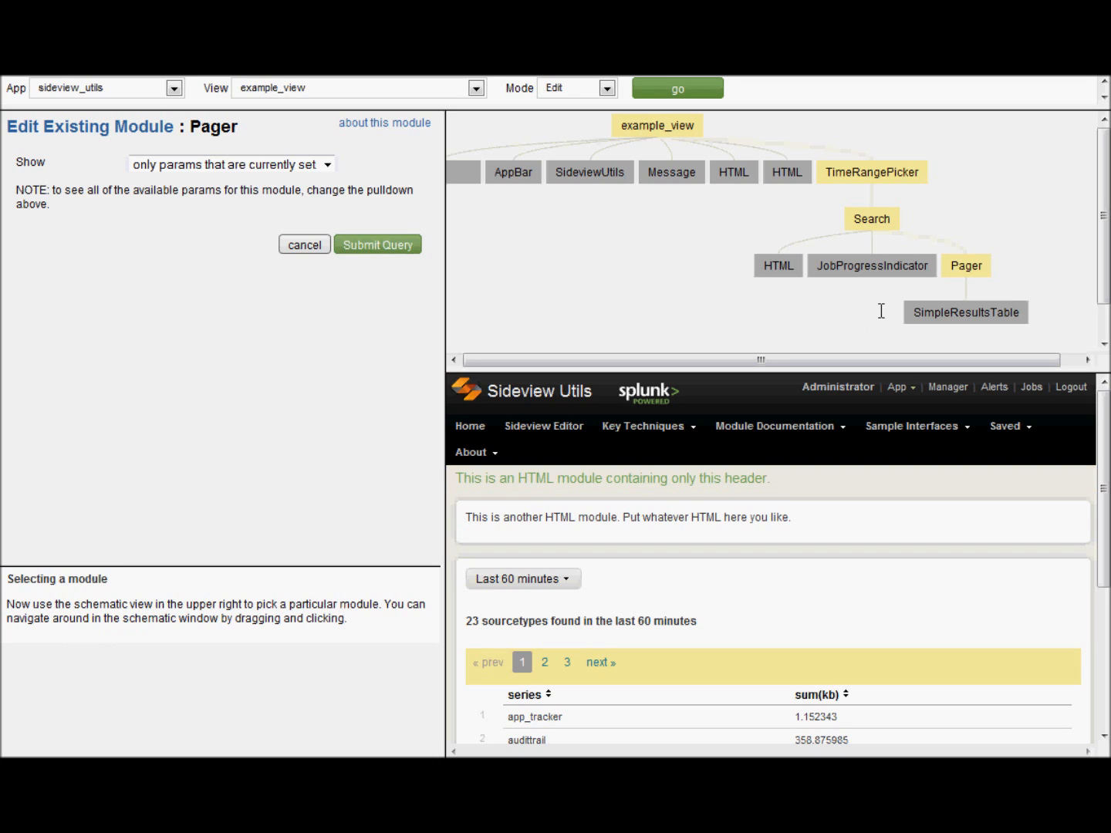
click(871, 218)
drag(647, 253, 692, 226)
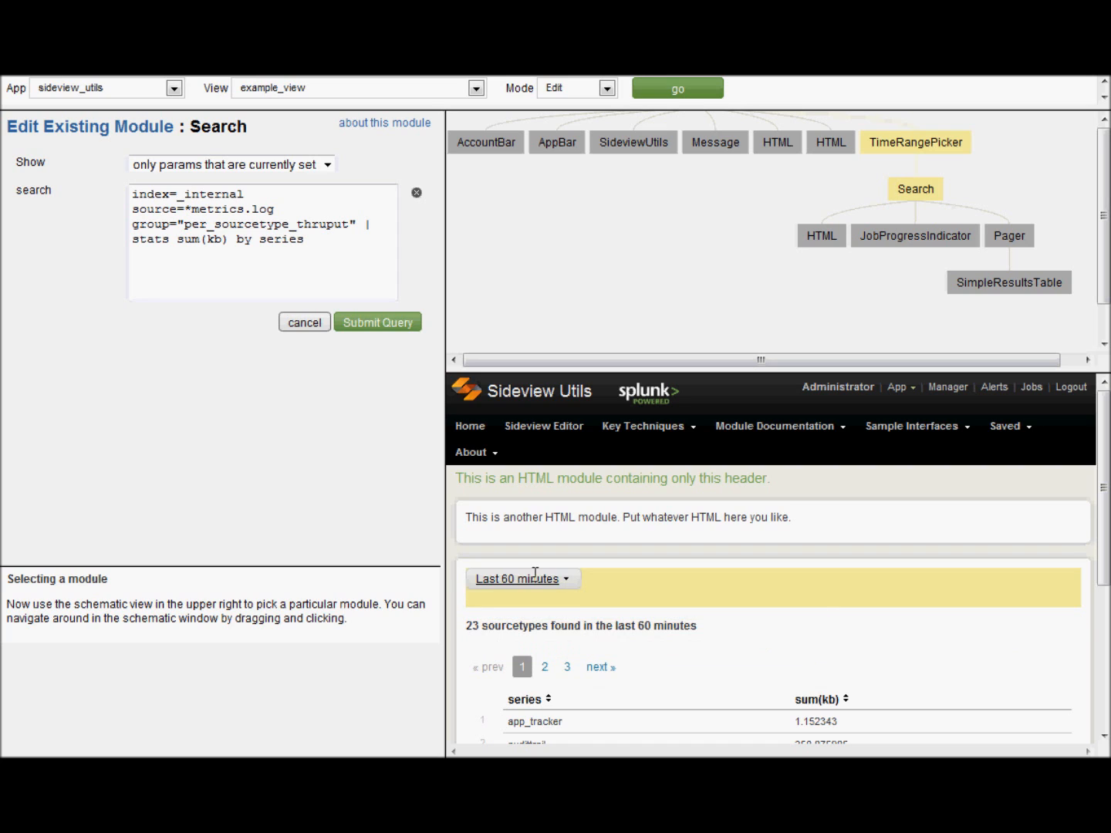
- List all Search parameters and change the search to stats sum(kb) max(eps) by series, then submit
scroll(832, 619, down, 3)
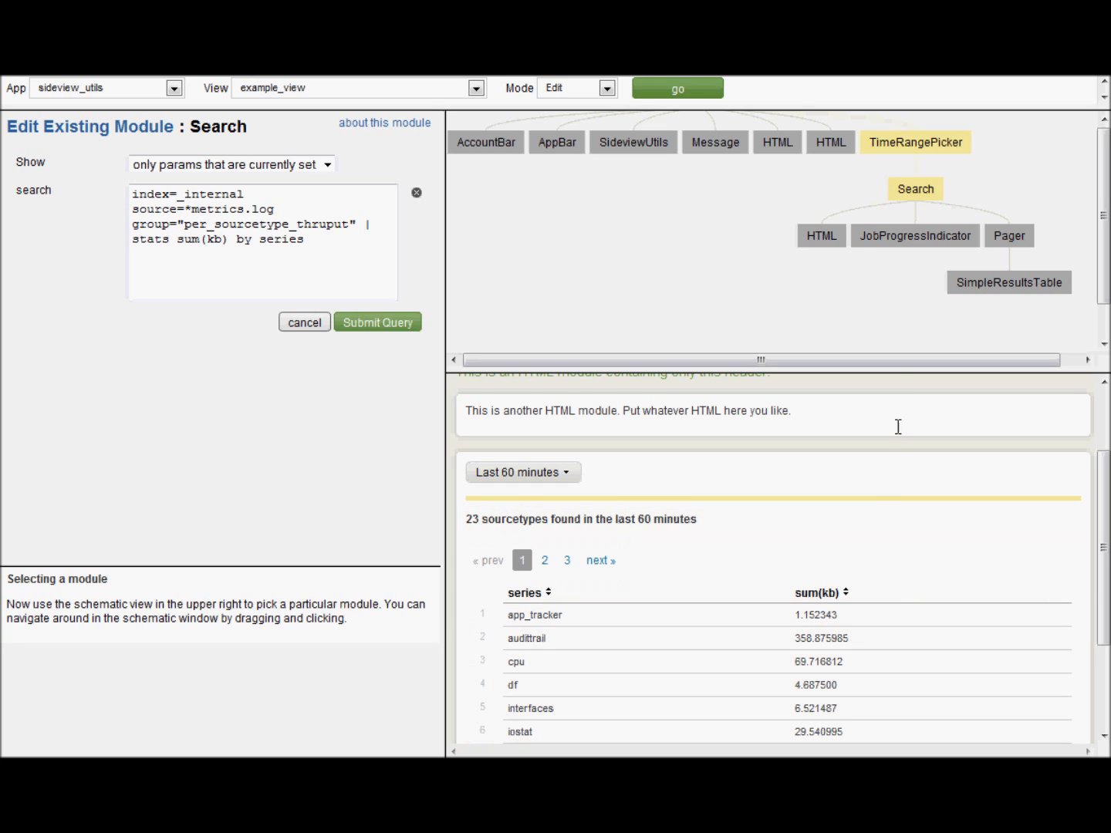
click(288, 225)
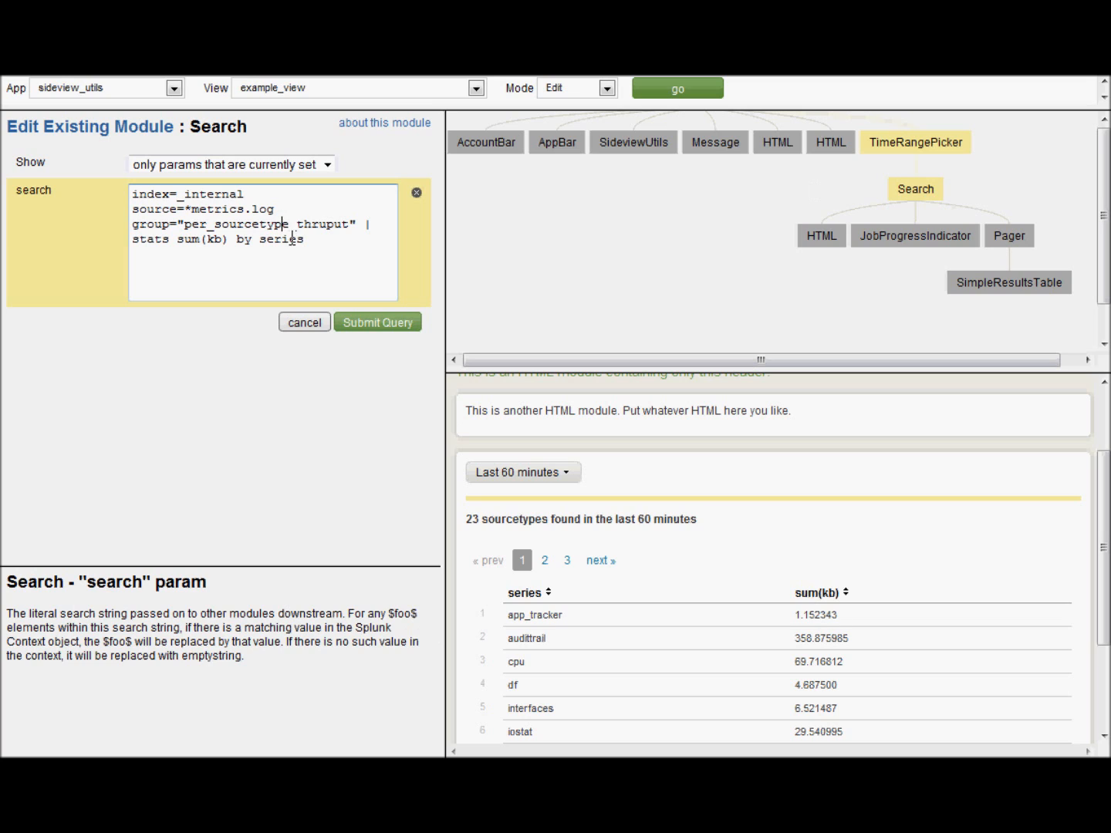
click(323, 164)
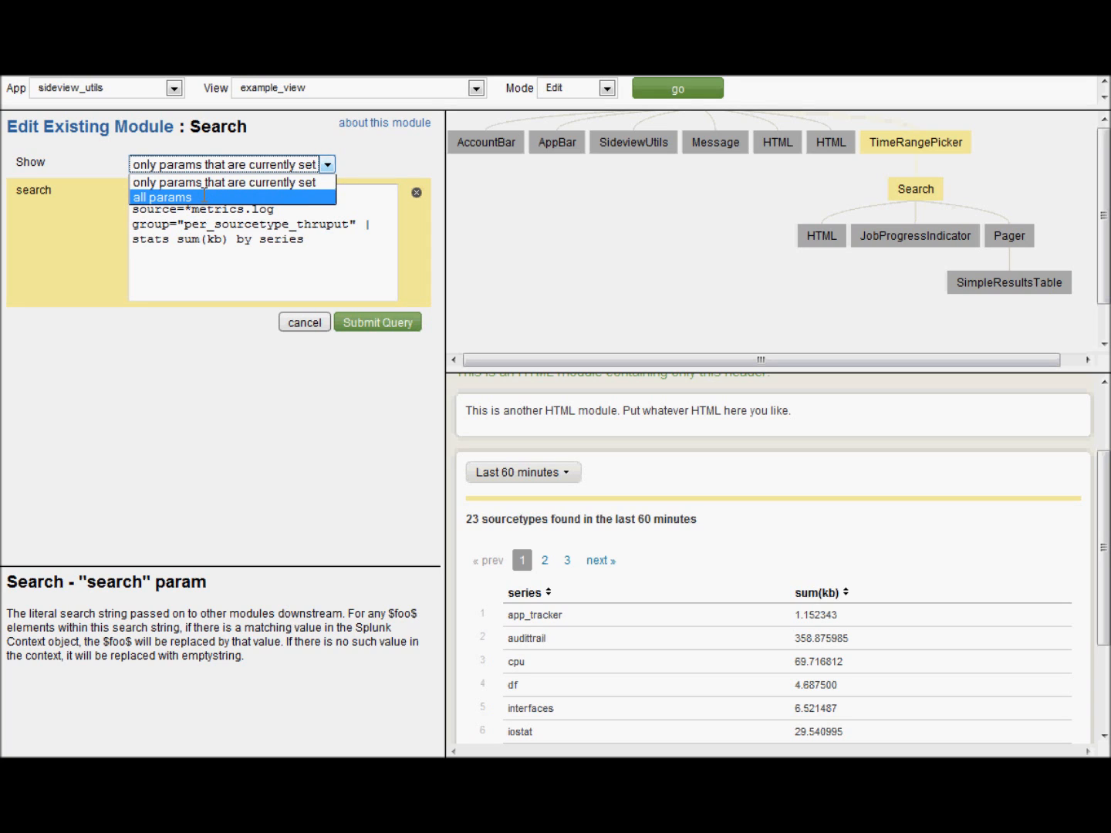
click(205, 197)
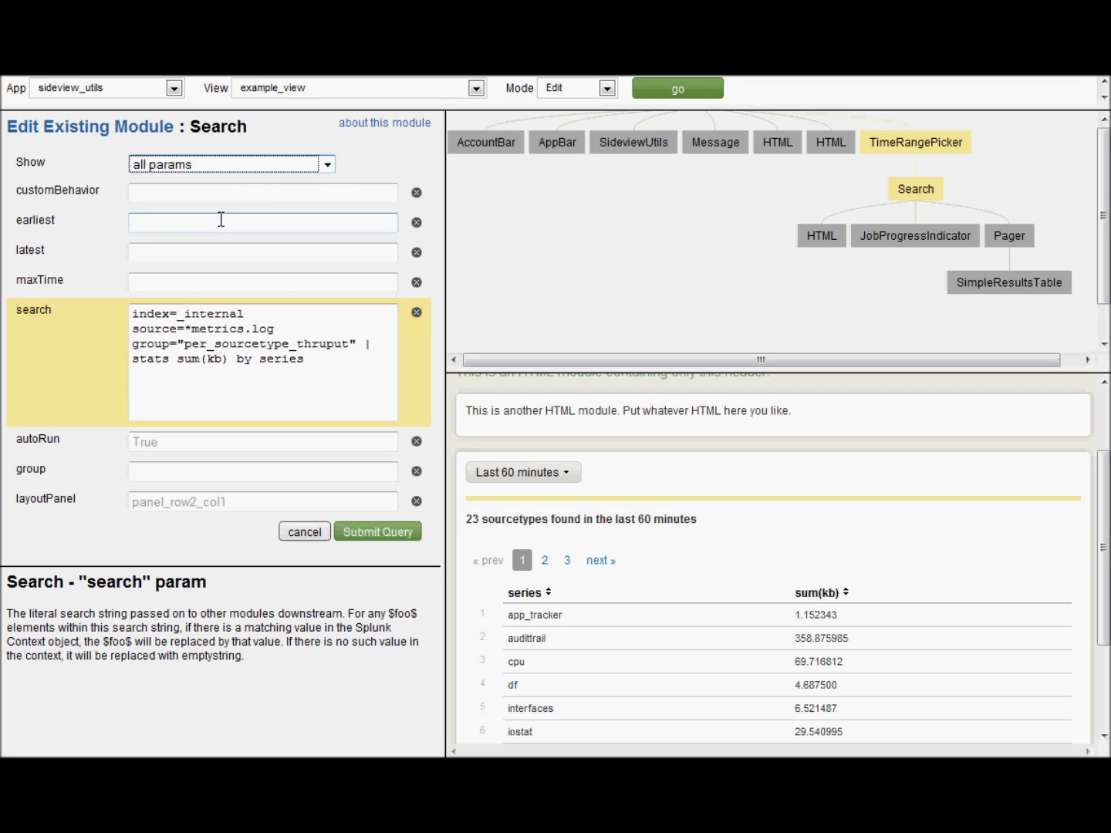
click(238, 192)
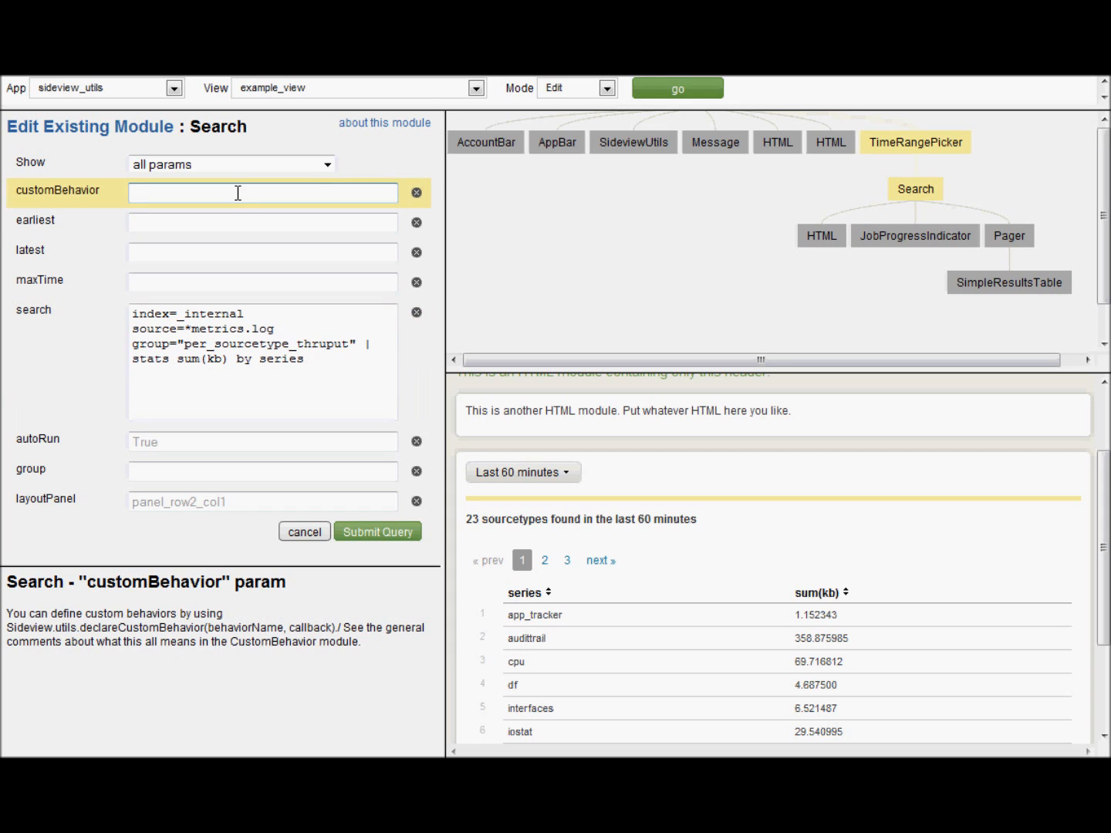
key(Tab)
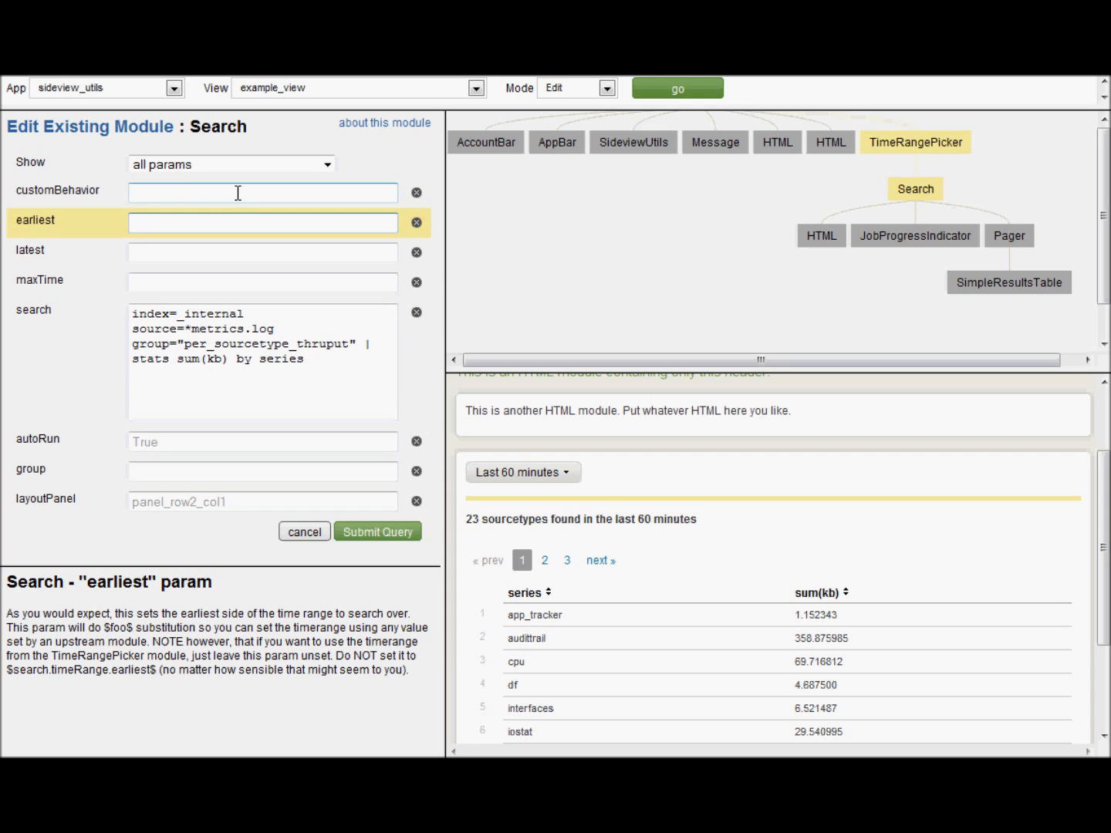
key(Tab)
key(Tab)
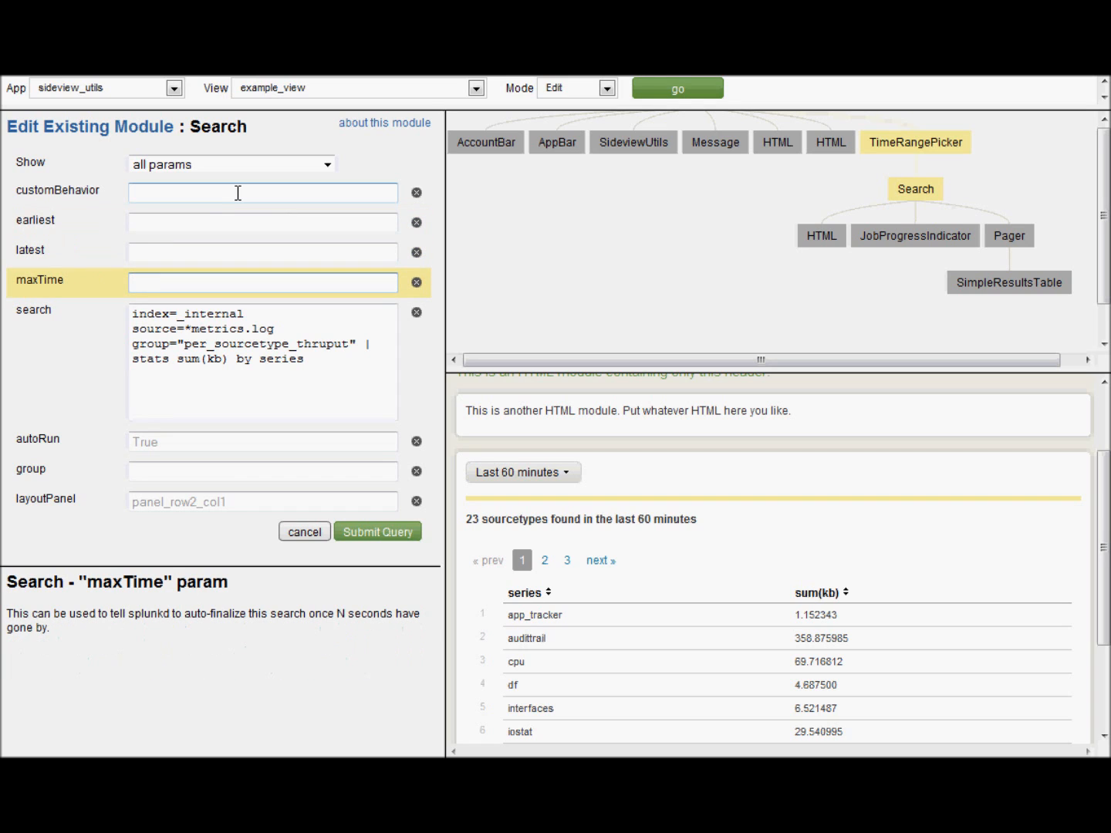
click(267, 345)
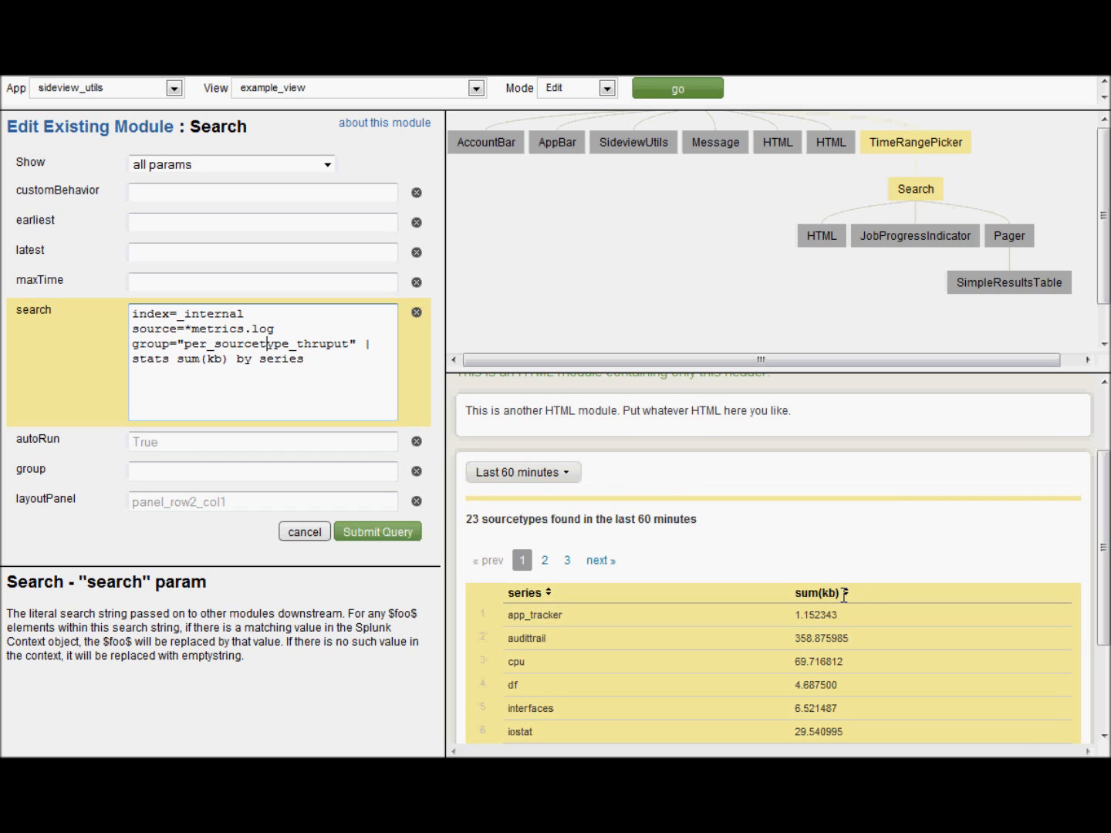
click(236, 360)
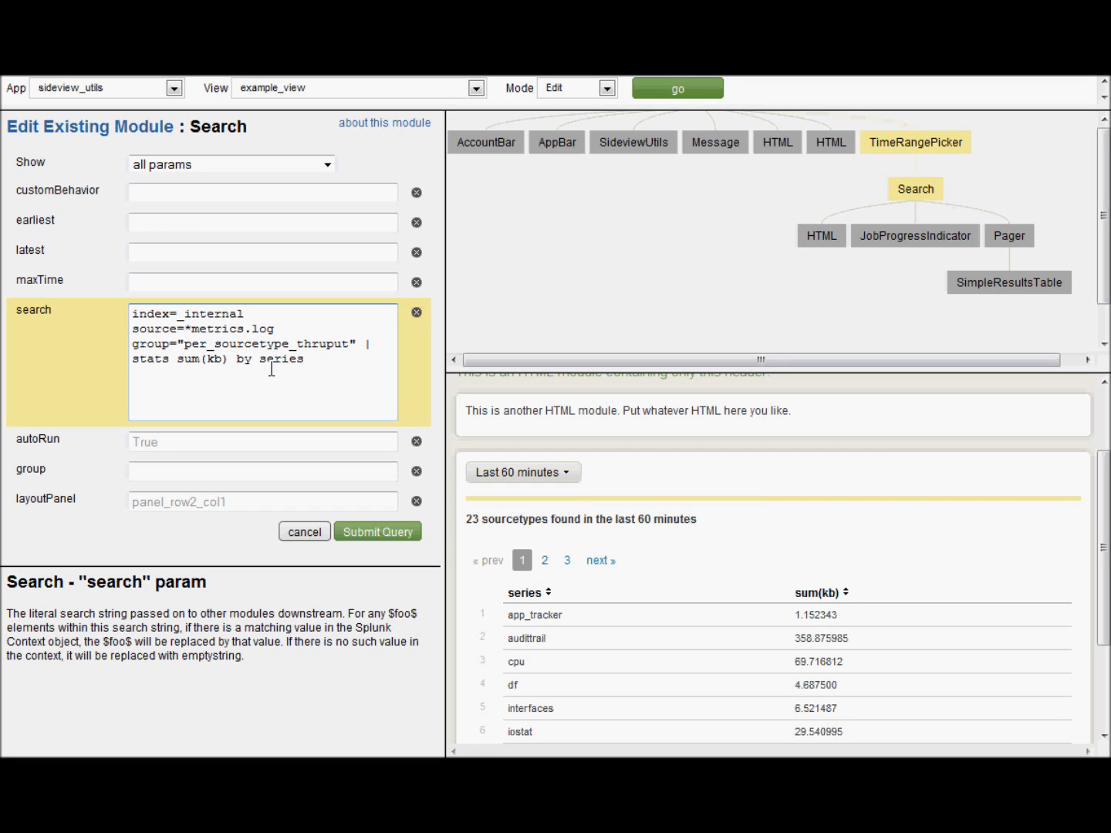
text(max(eps))
click(394, 531)
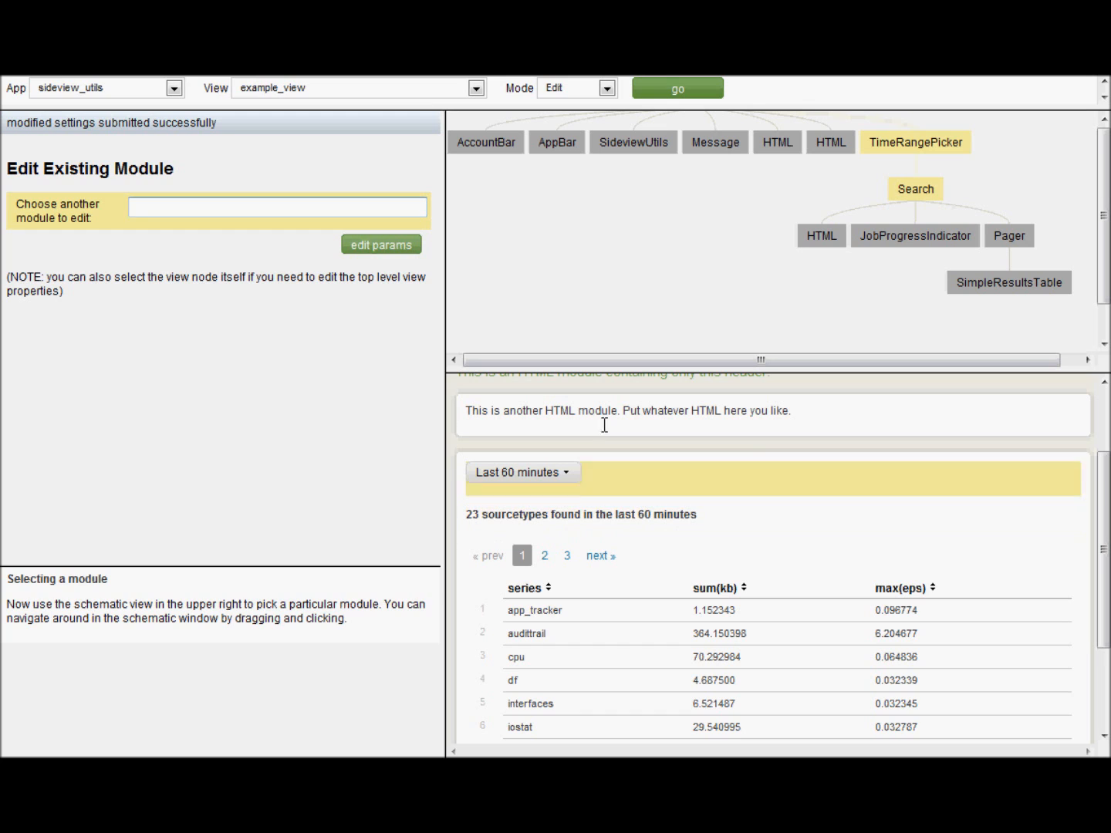
- Prefix the results-count HTML module's <h3> header with 'statistics for ' and submit
click(822, 238)
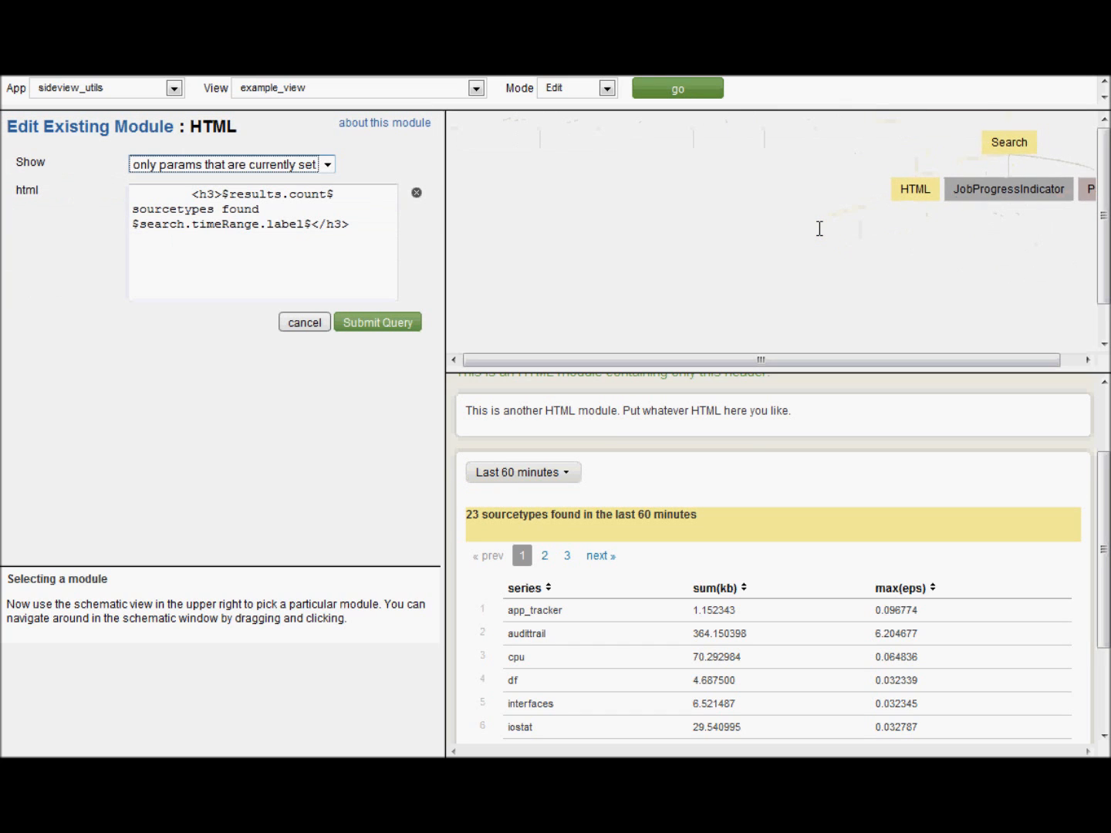
click(293, 206)
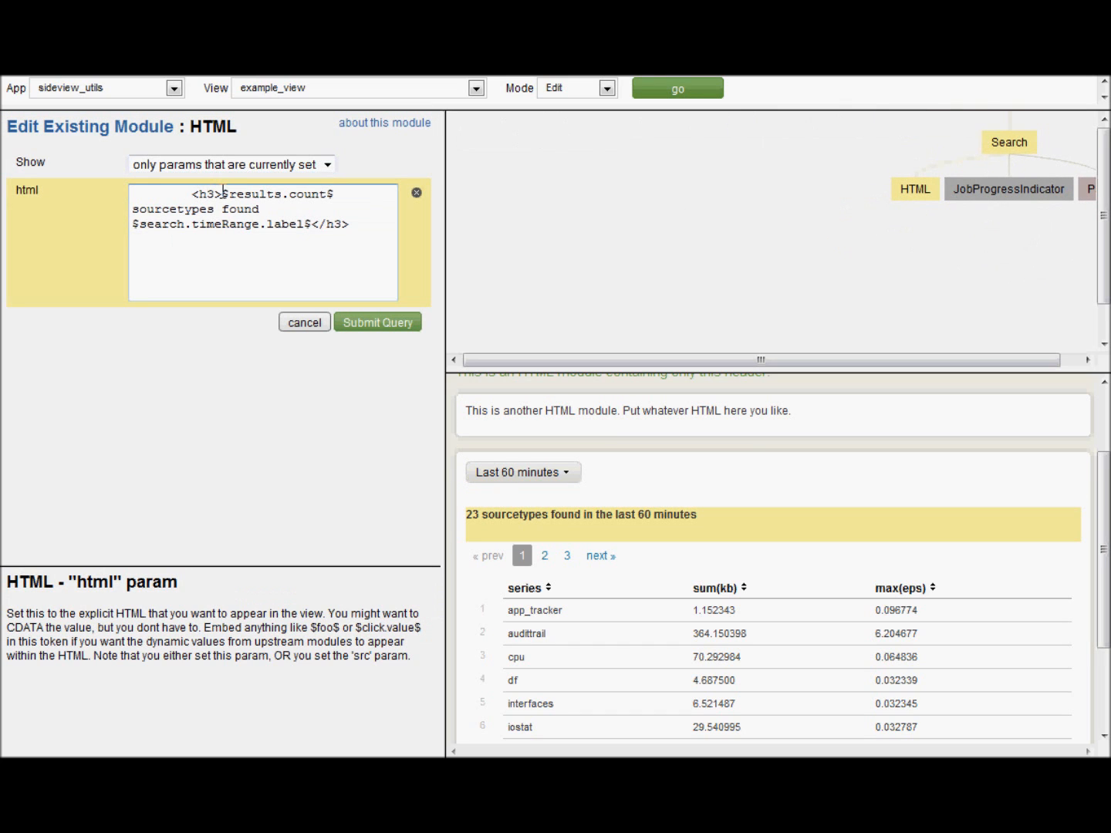
text(statistics fro)
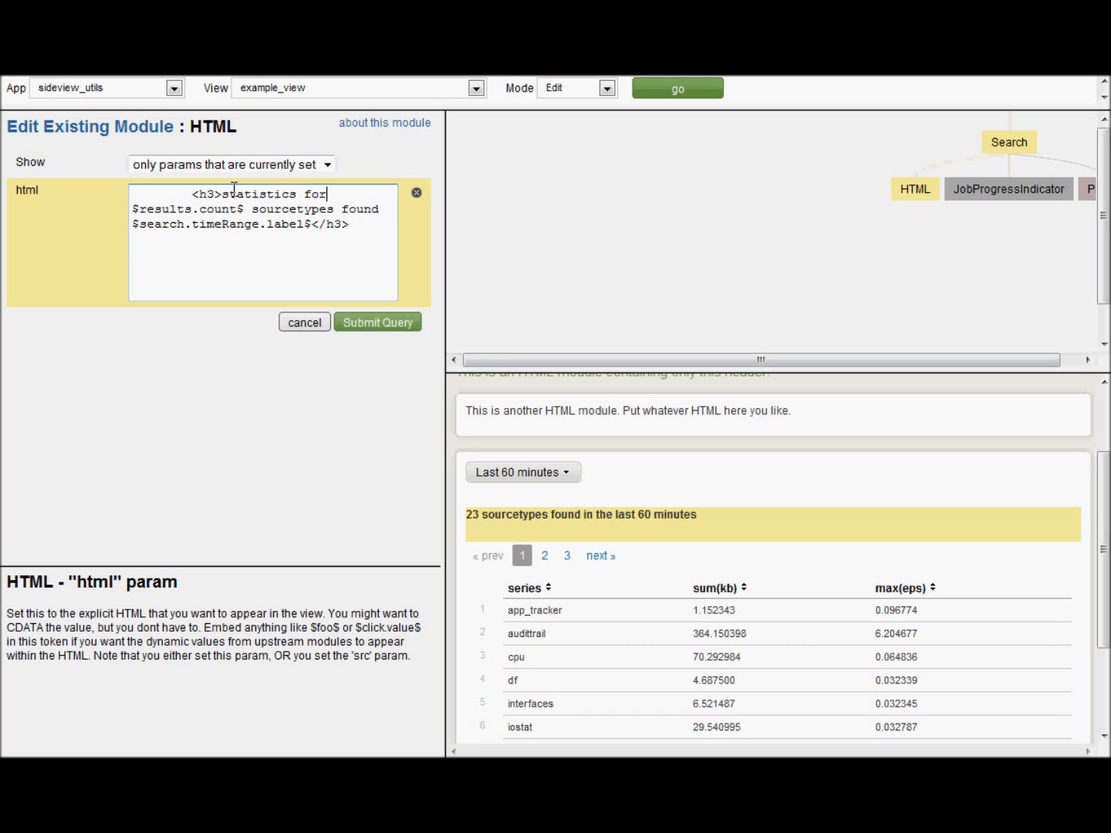
click(384, 323)
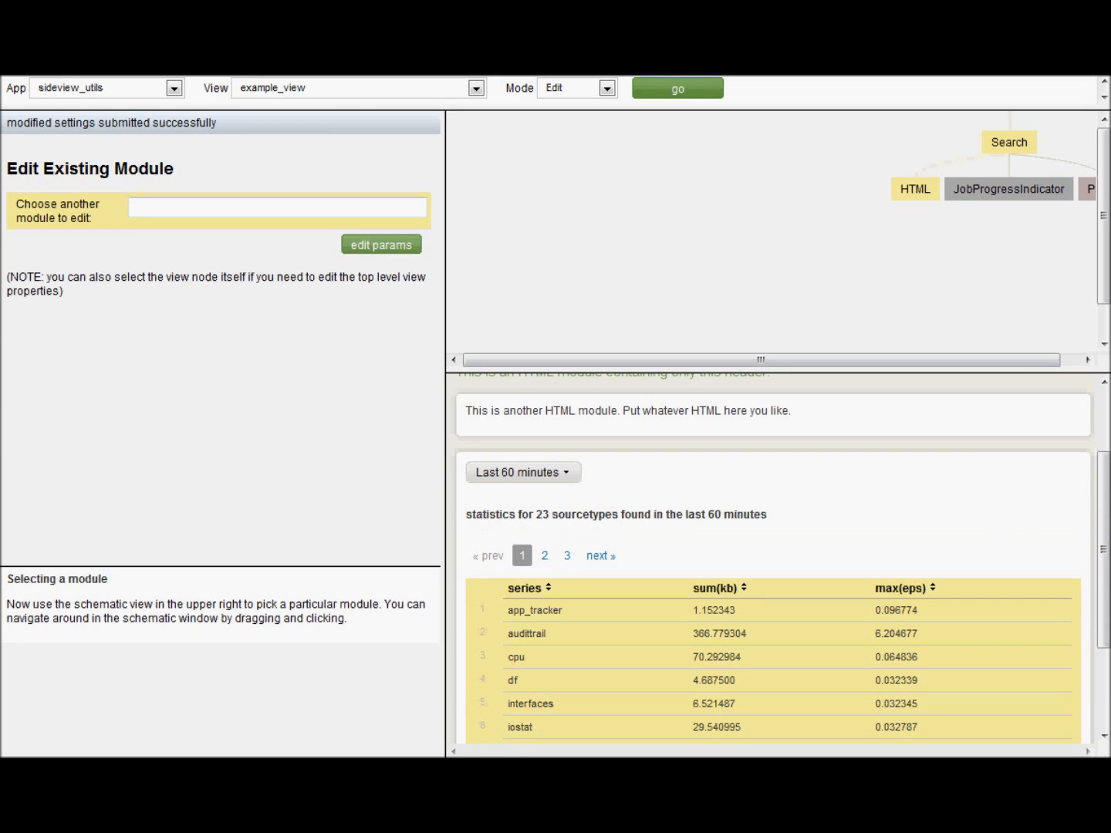
- Select Pager, then SimpleResultsTable, and switch the editor Mode to Add
drag(933, 251, 664, 227)
click(829, 167)
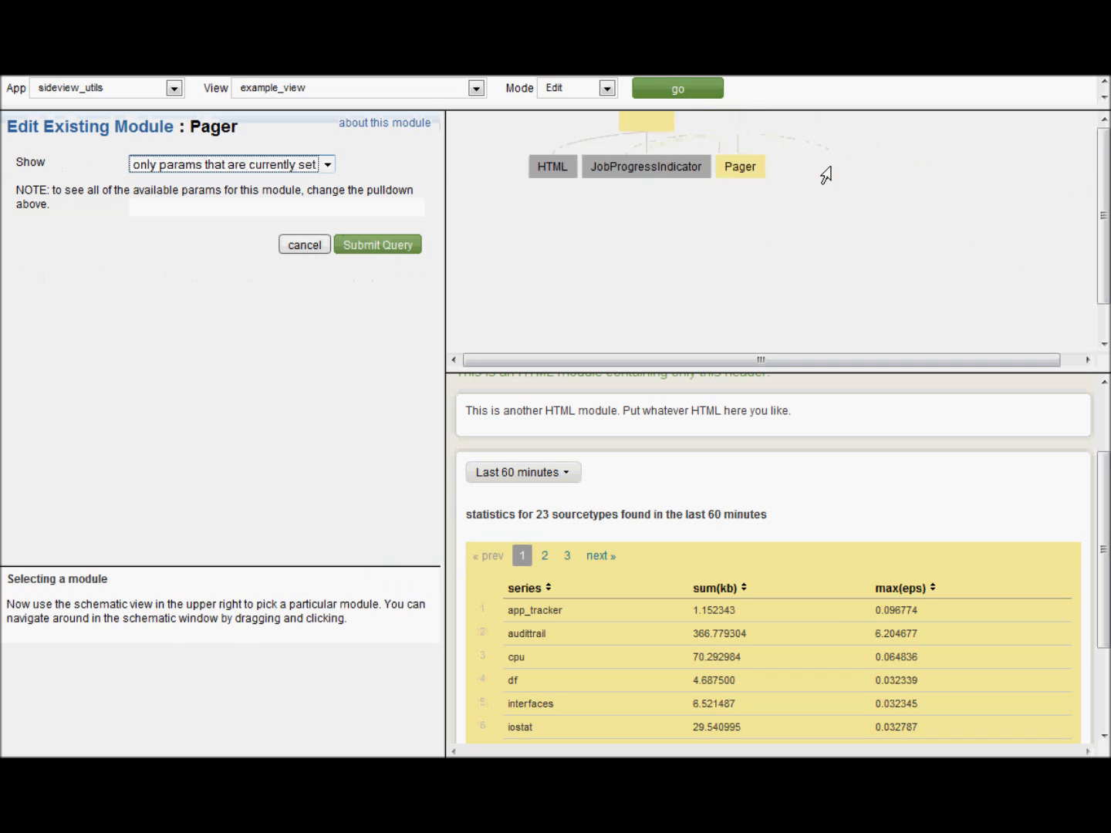
click(632, 222)
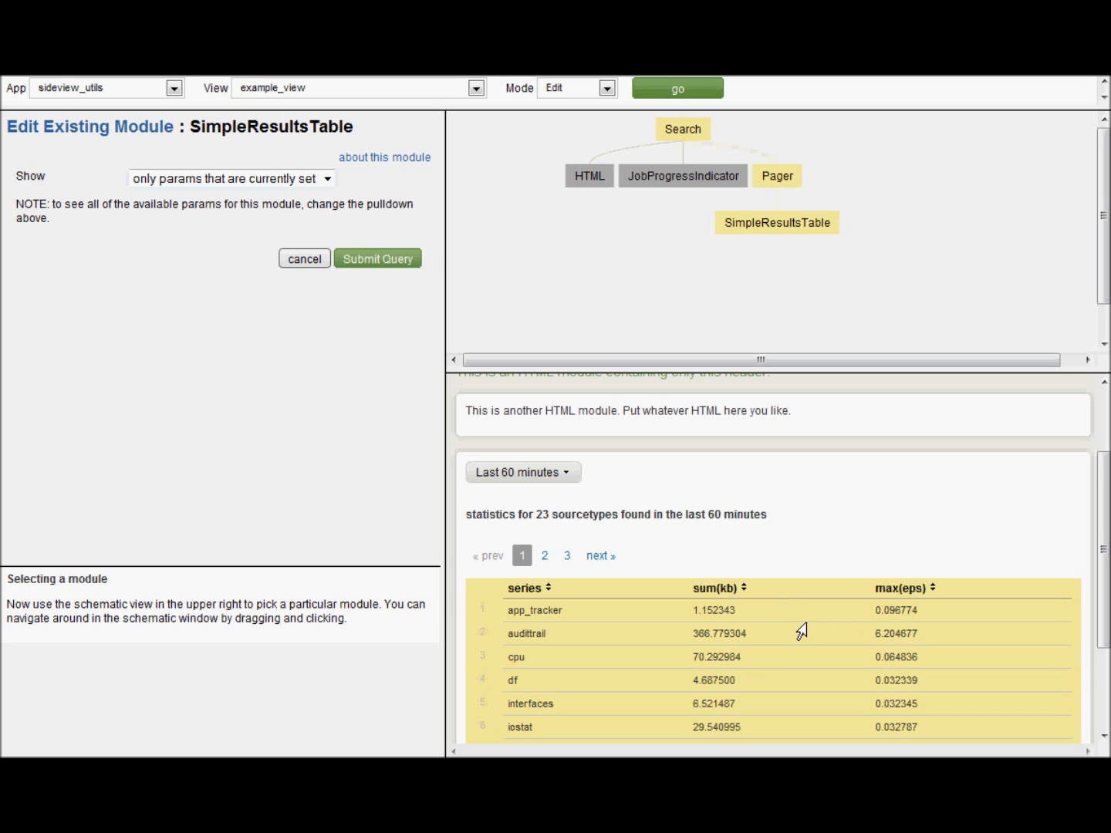
click(590, 88)
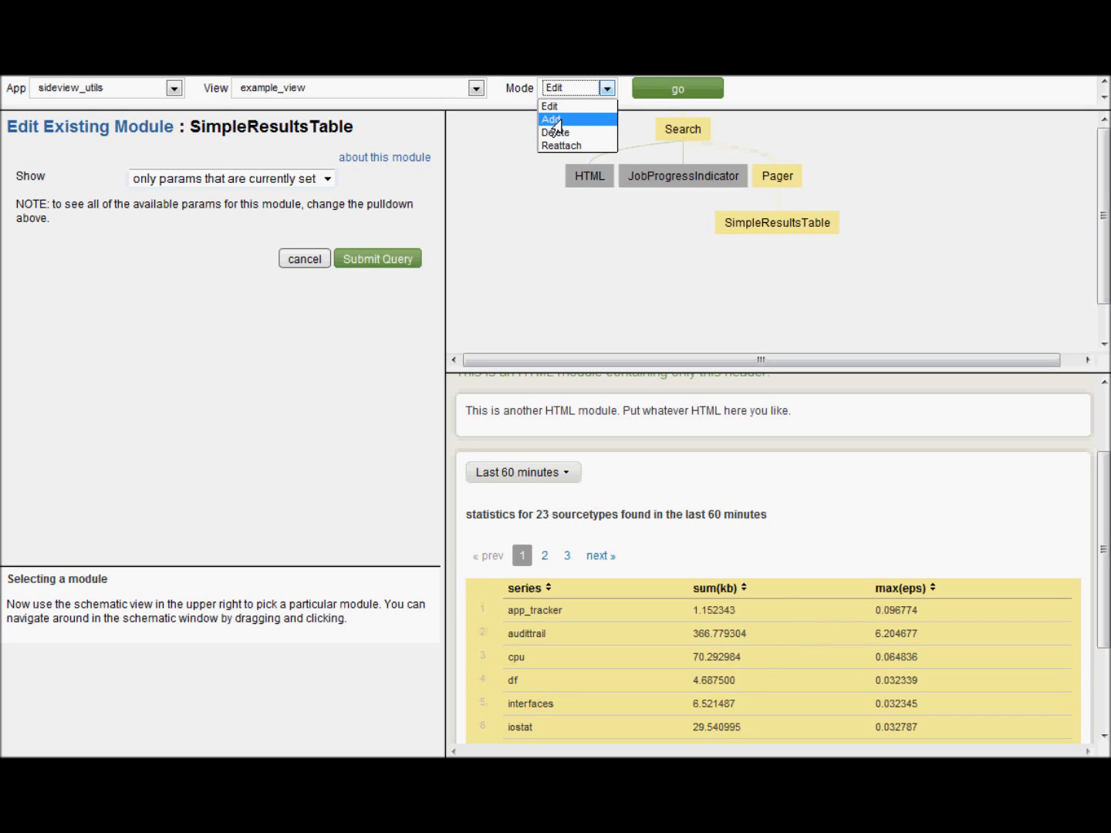
click(554, 119)
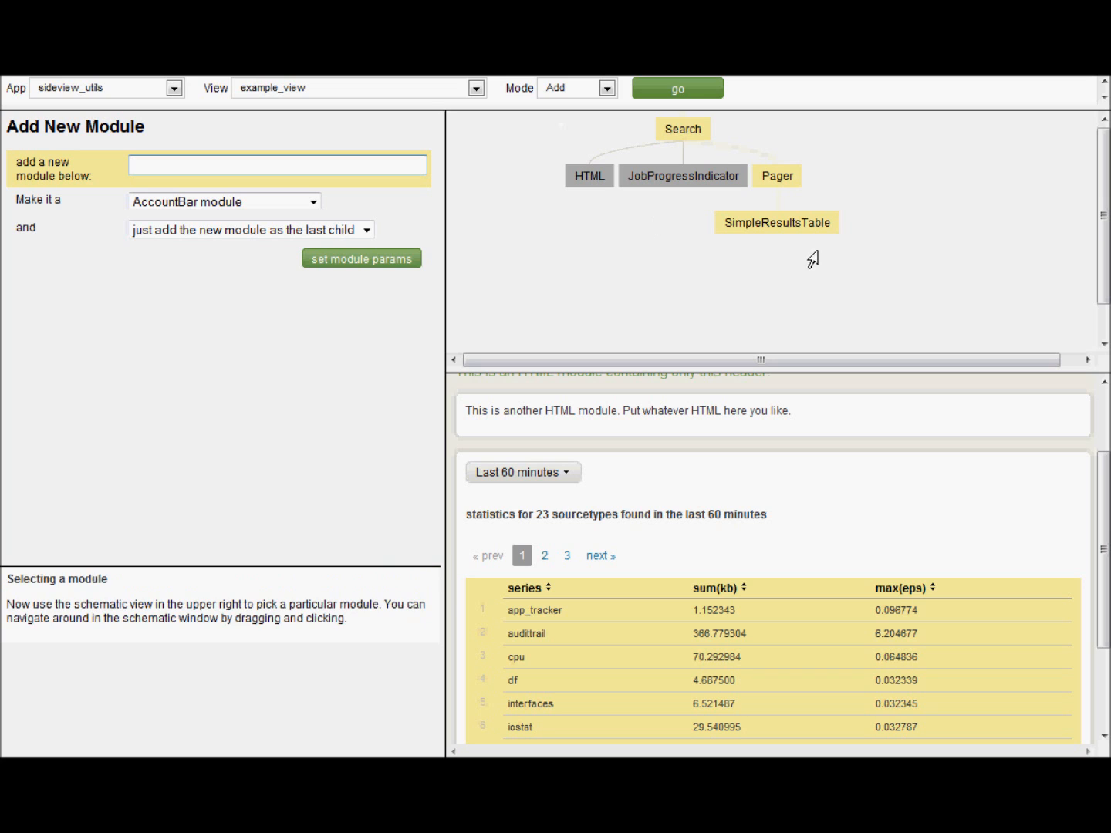
- Choose SimpleResultsTable as the parent and HTML as the new module type
click(774, 230)
drag(775, 230, 880, 261)
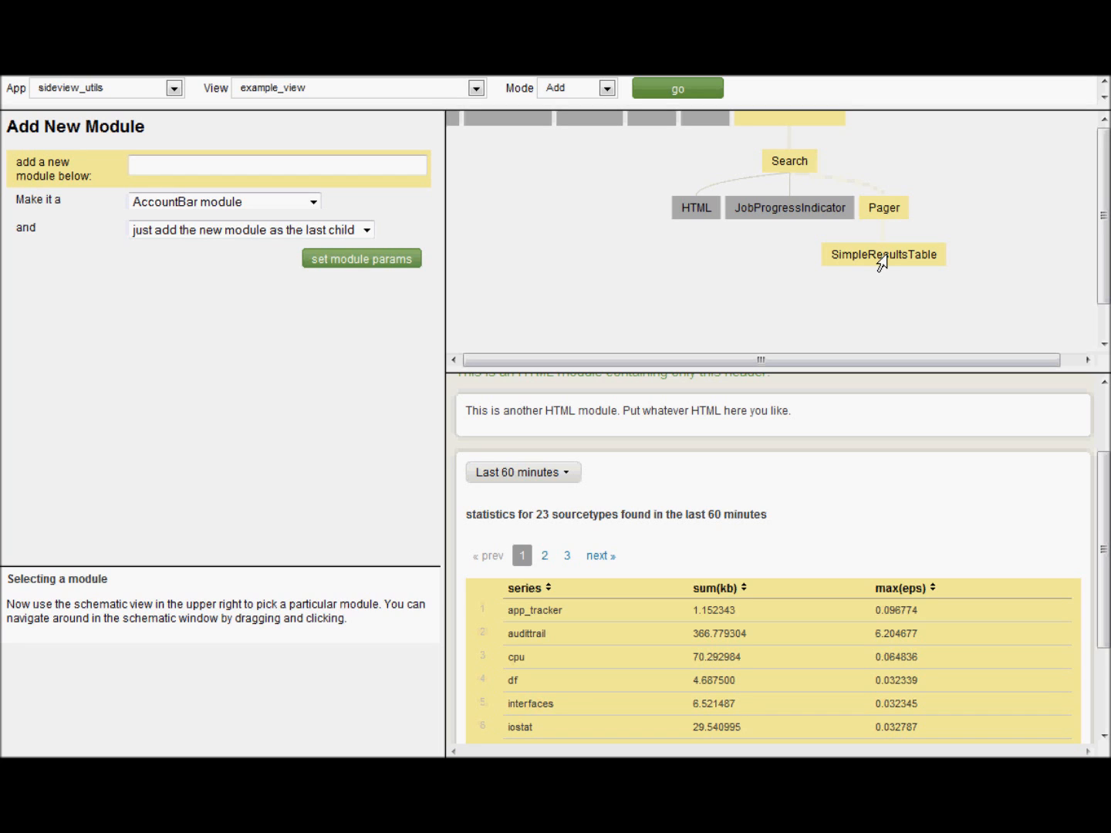
click(881, 259)
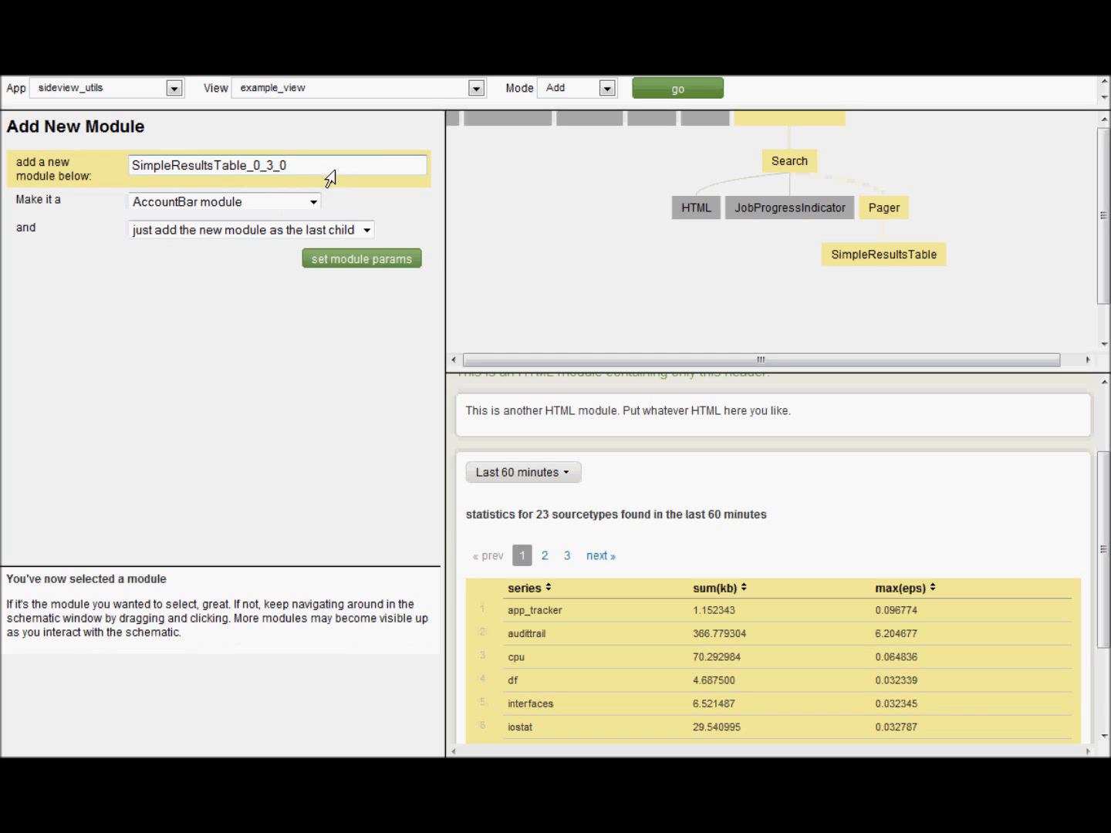
click(275, 205)
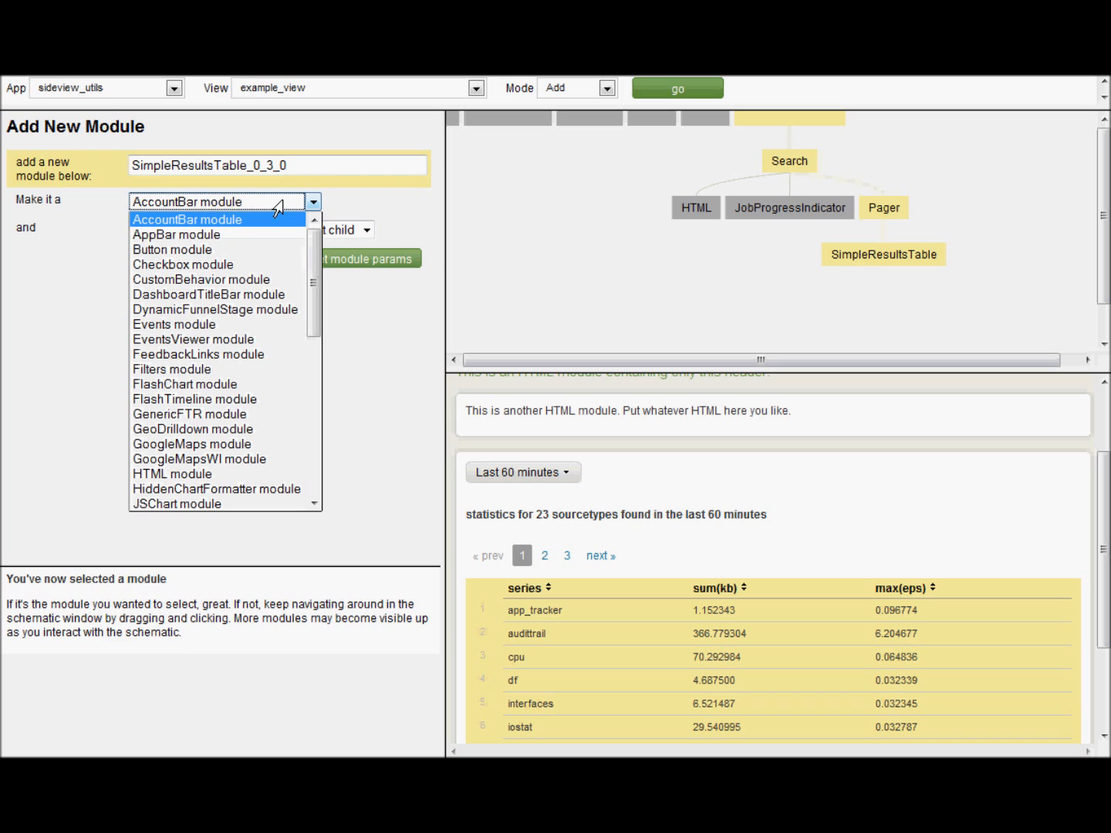
click(202, 474)
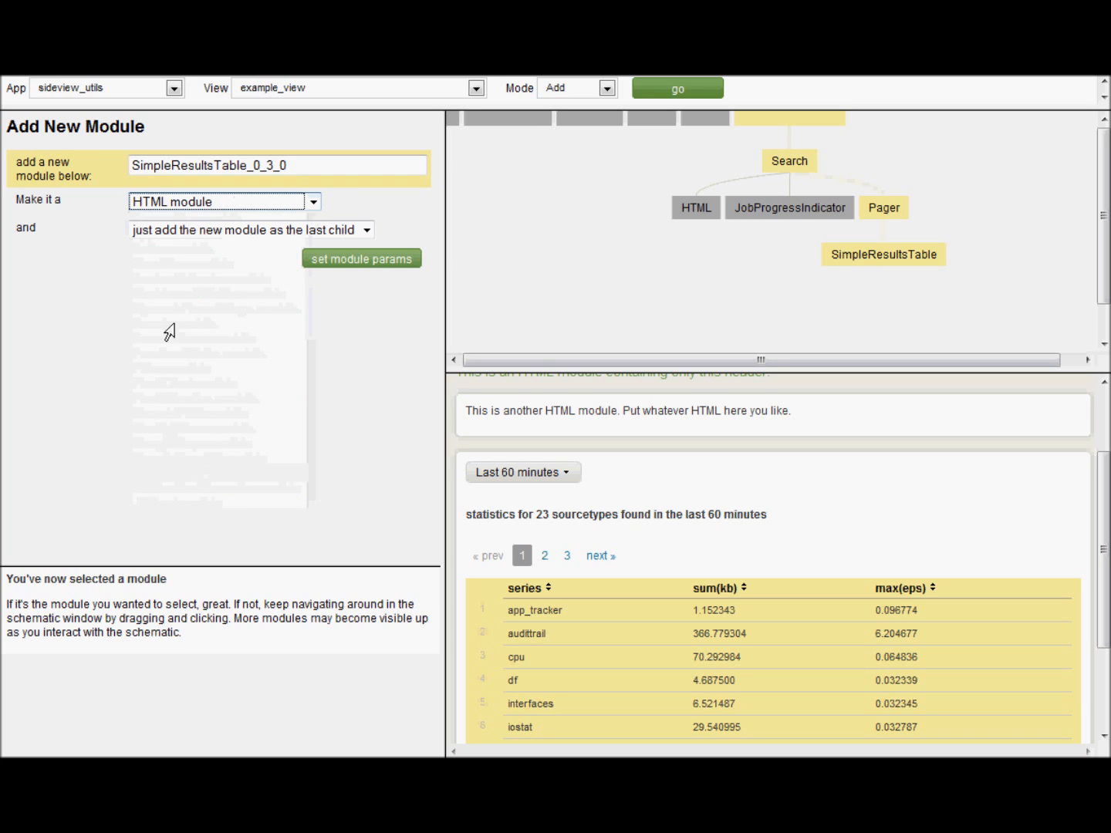
- Write html reporting the $click.fields.series$ sourcetype and its $click.fields.max(eps)$, then submit the module
click(361, 261)
click(365, 302)
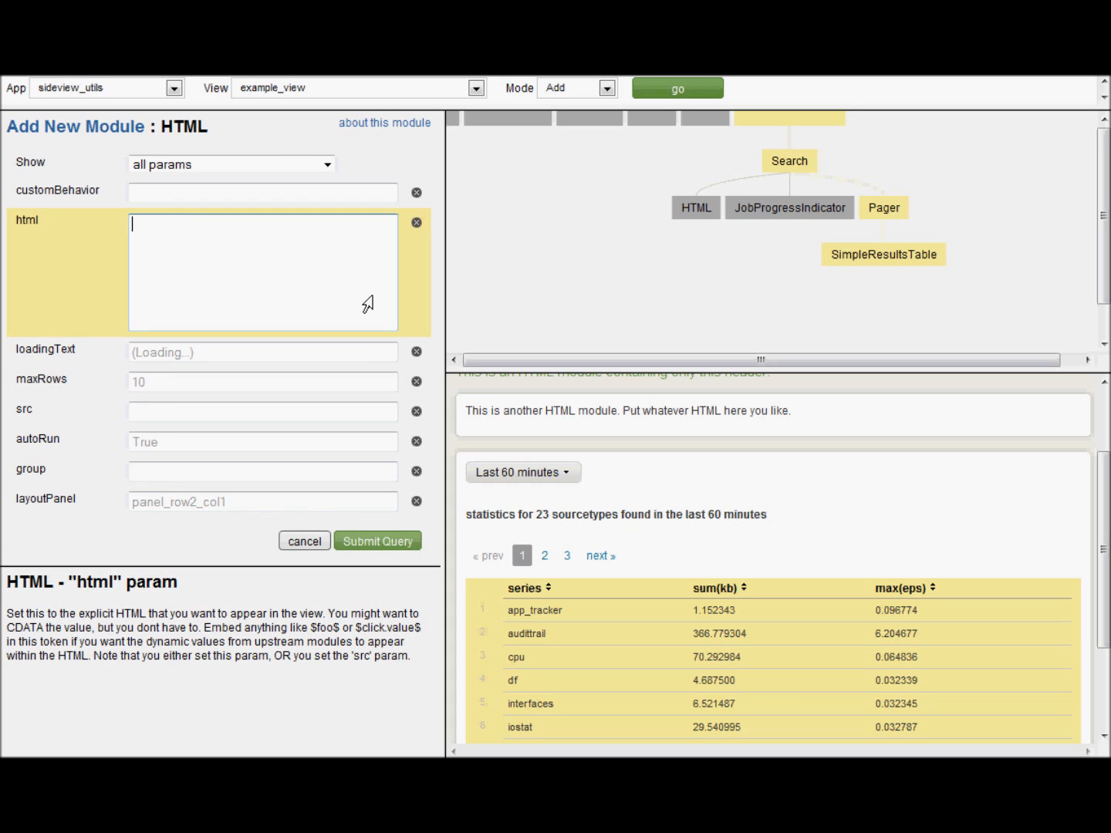
text(You have just clicked on the )
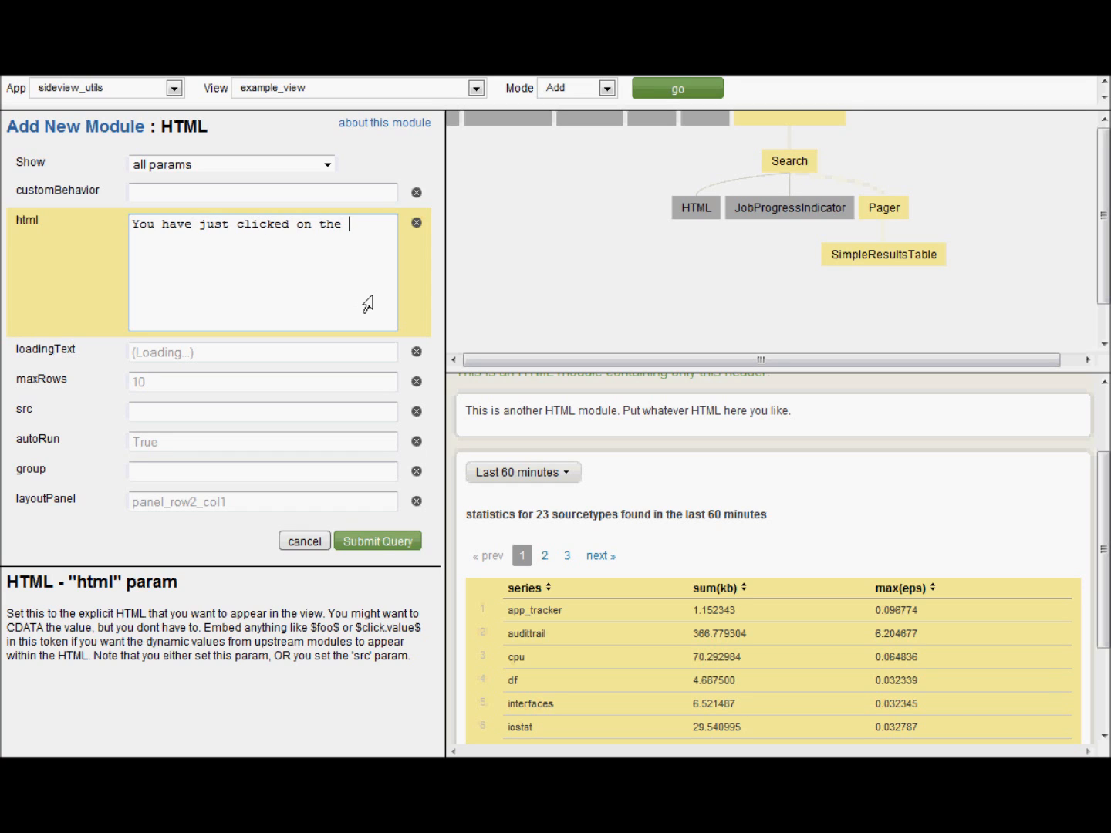
text($click.fields.series$ sourcetype, which was shj)
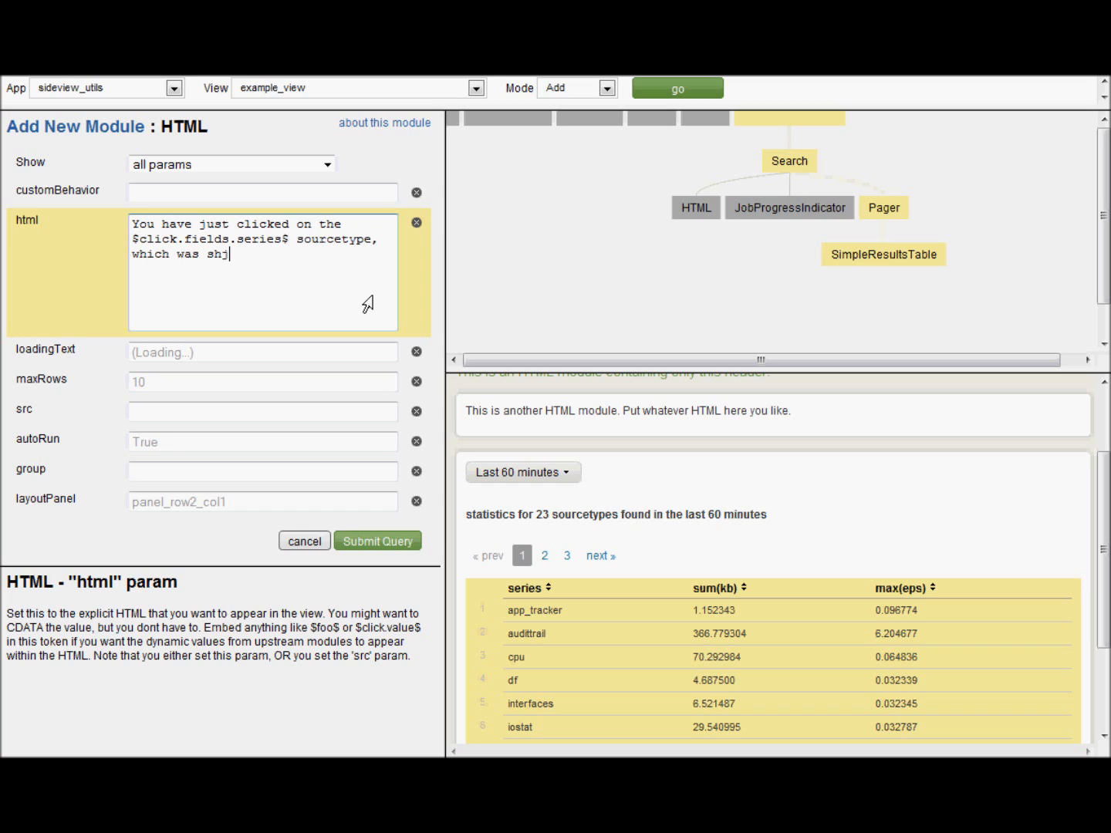
text(owiowing a max eps of $click)
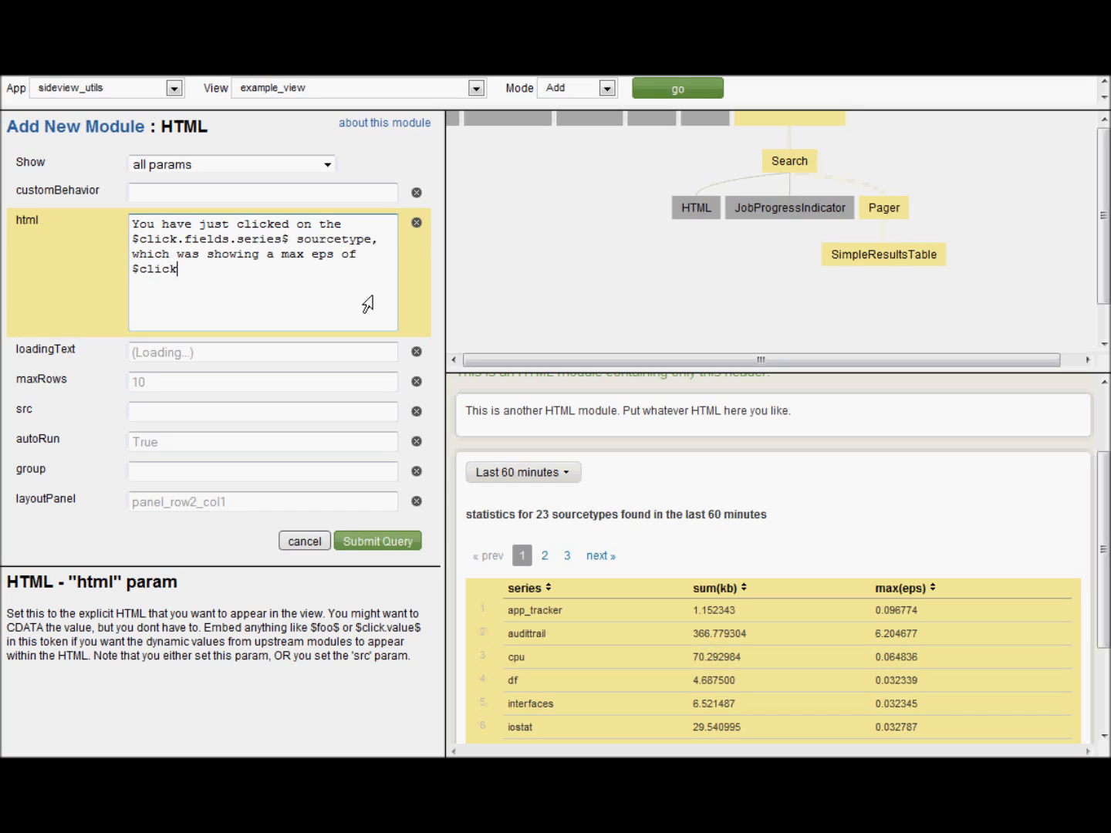
text(.fields.max(eps)$)
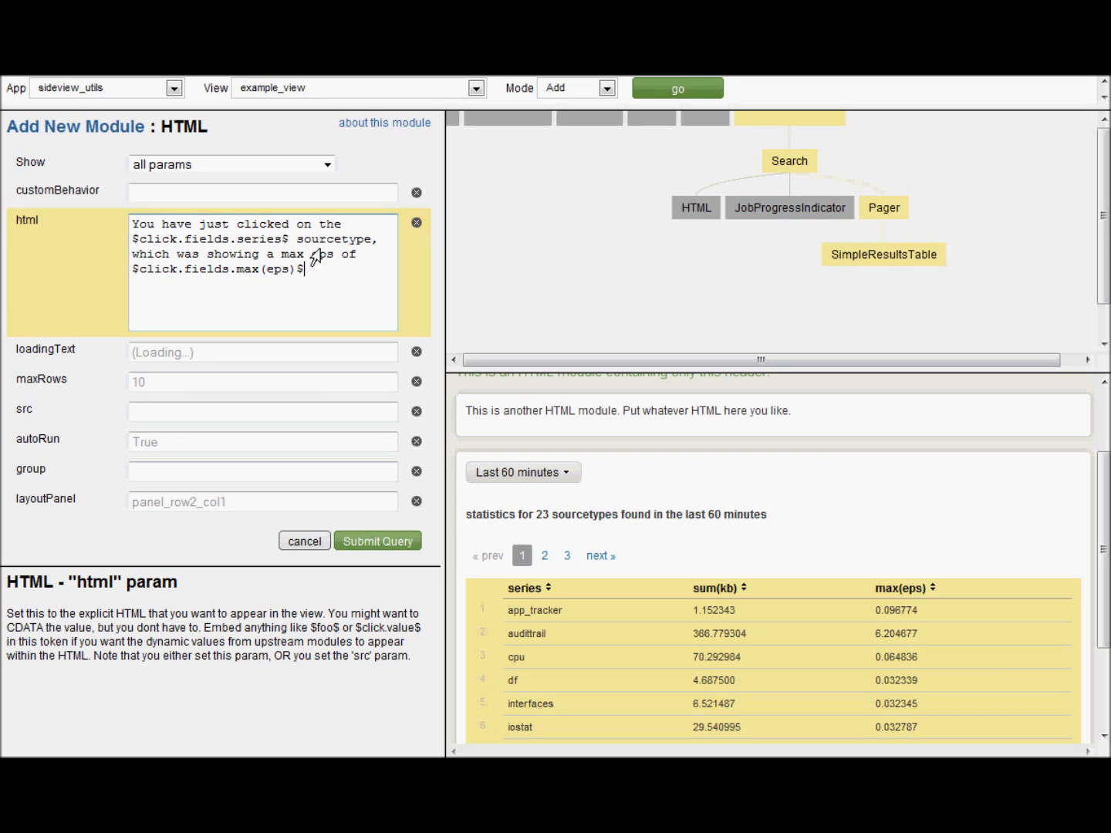
drag(290, 239, 115, 246)
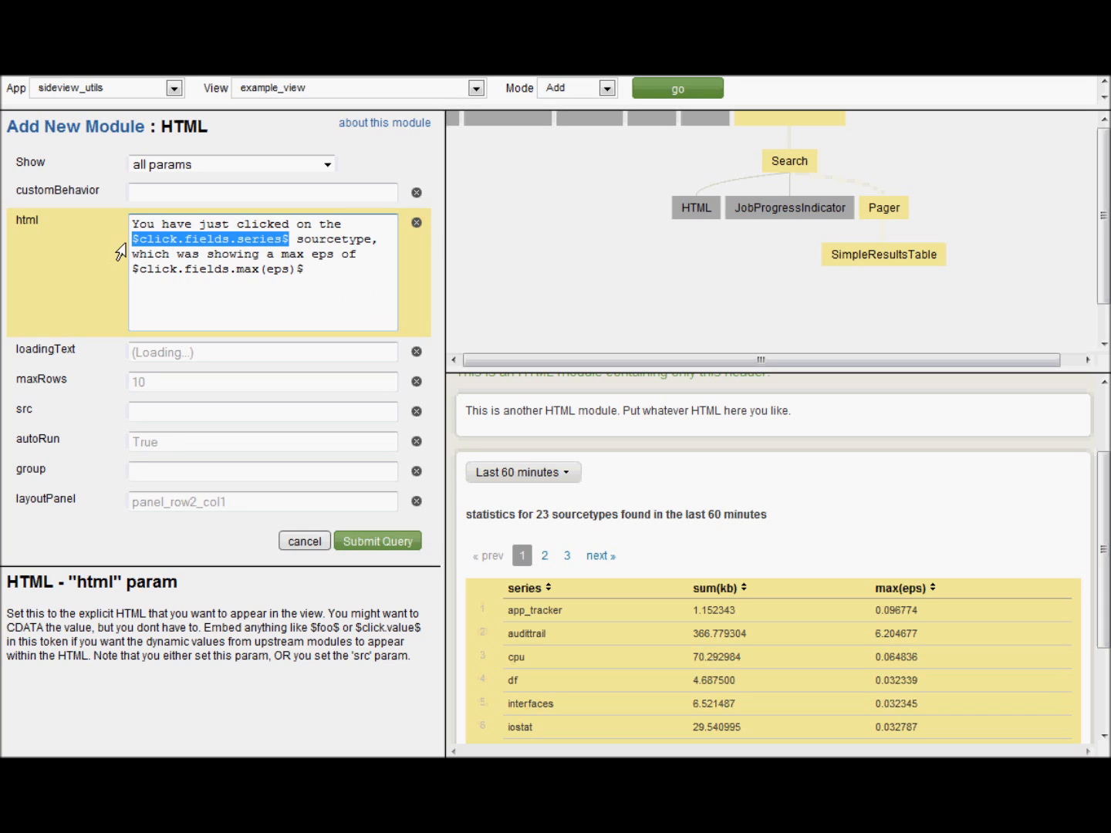
drag(309, 270, 132, 279)
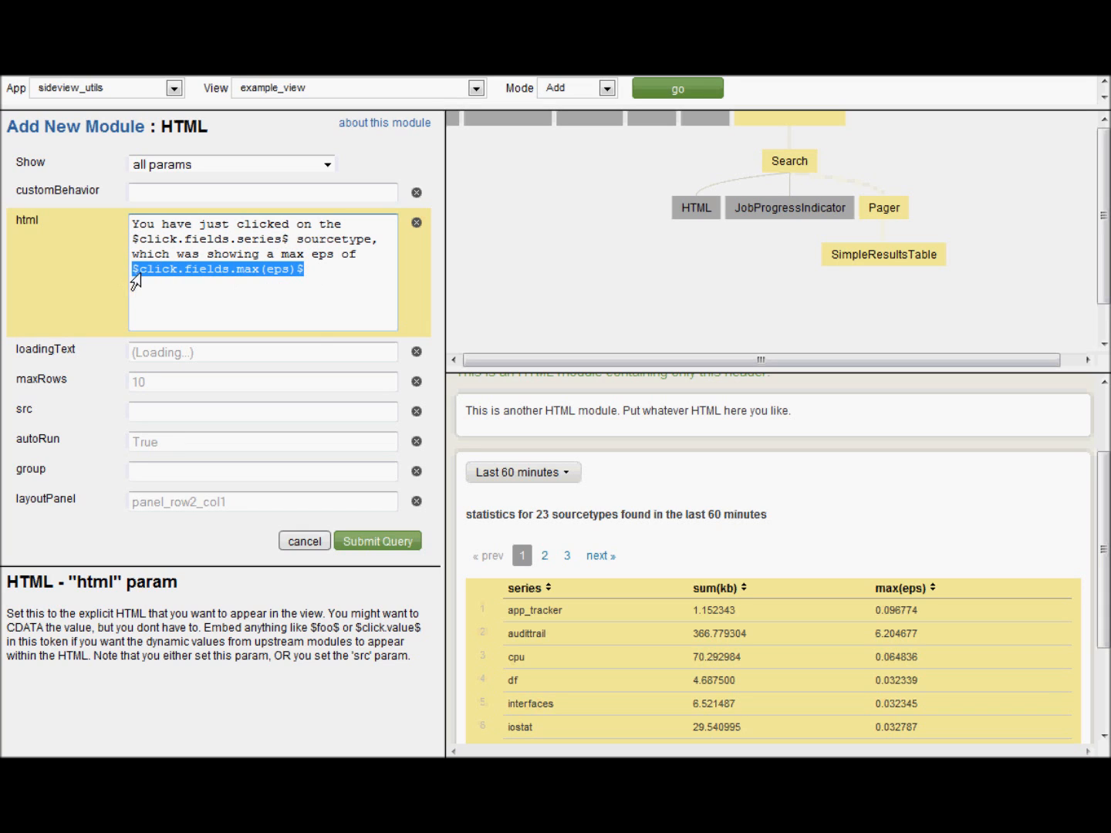
click(323, 281)
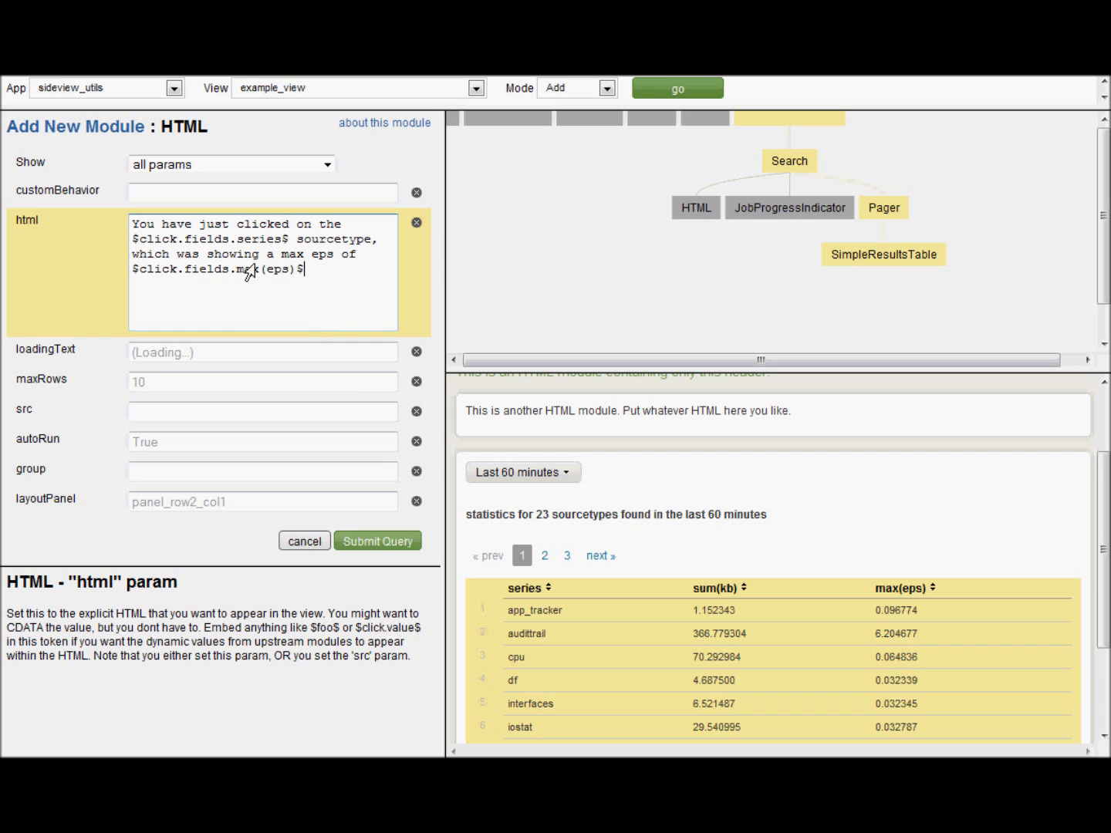
click(368, 544)
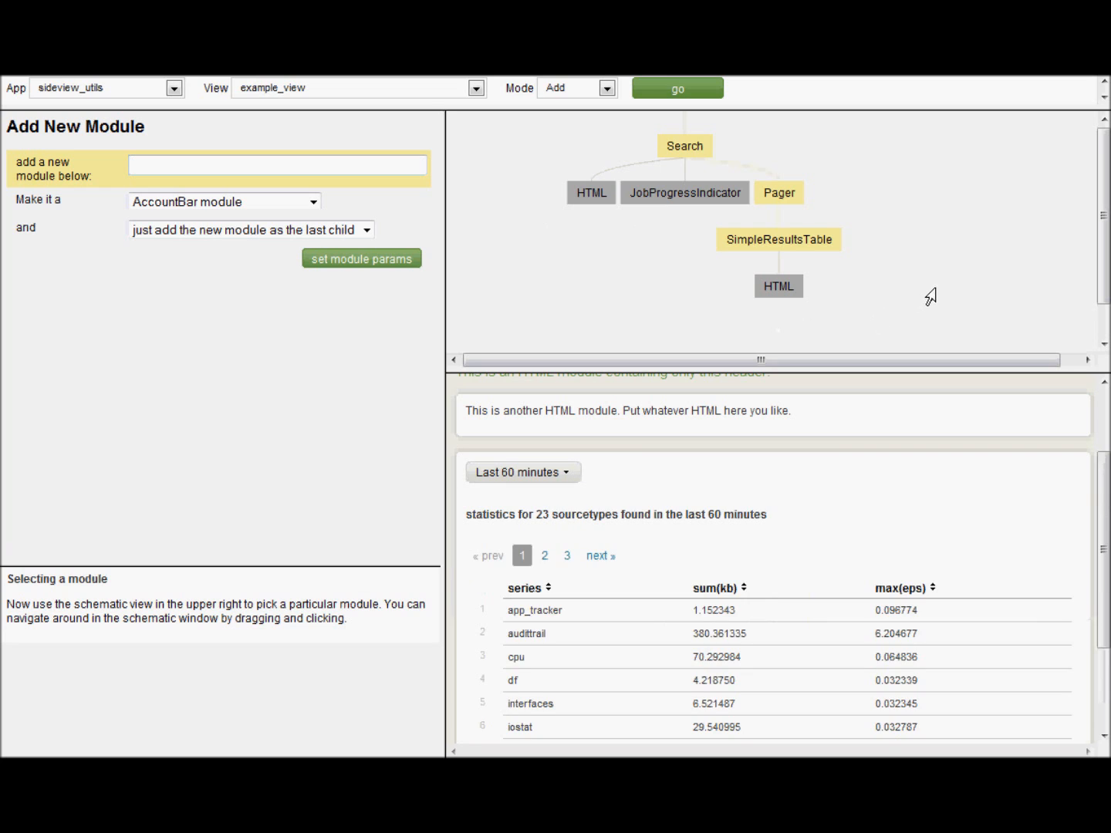
- Select SimpleResultsTable in the module tree and switch the Mode back to Edit
drag(929, 294, 934, 265)
scroll(879, 551, down, 3)
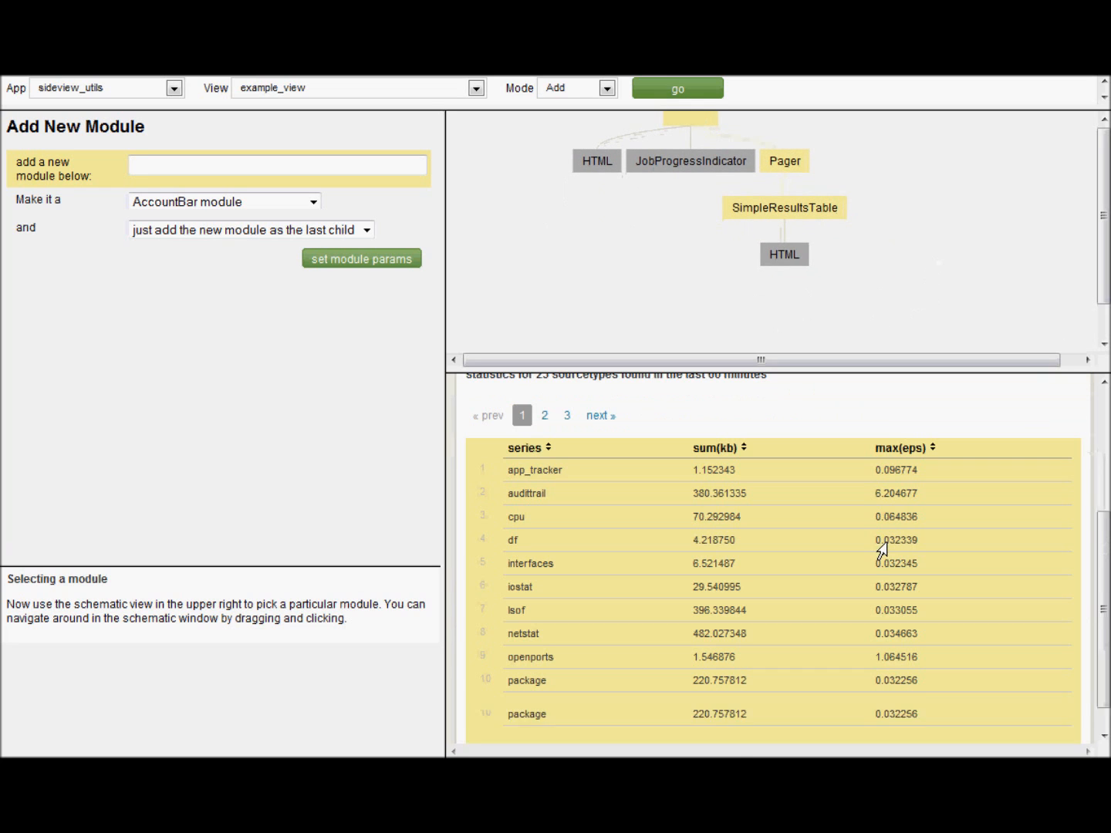
click(764, 545)
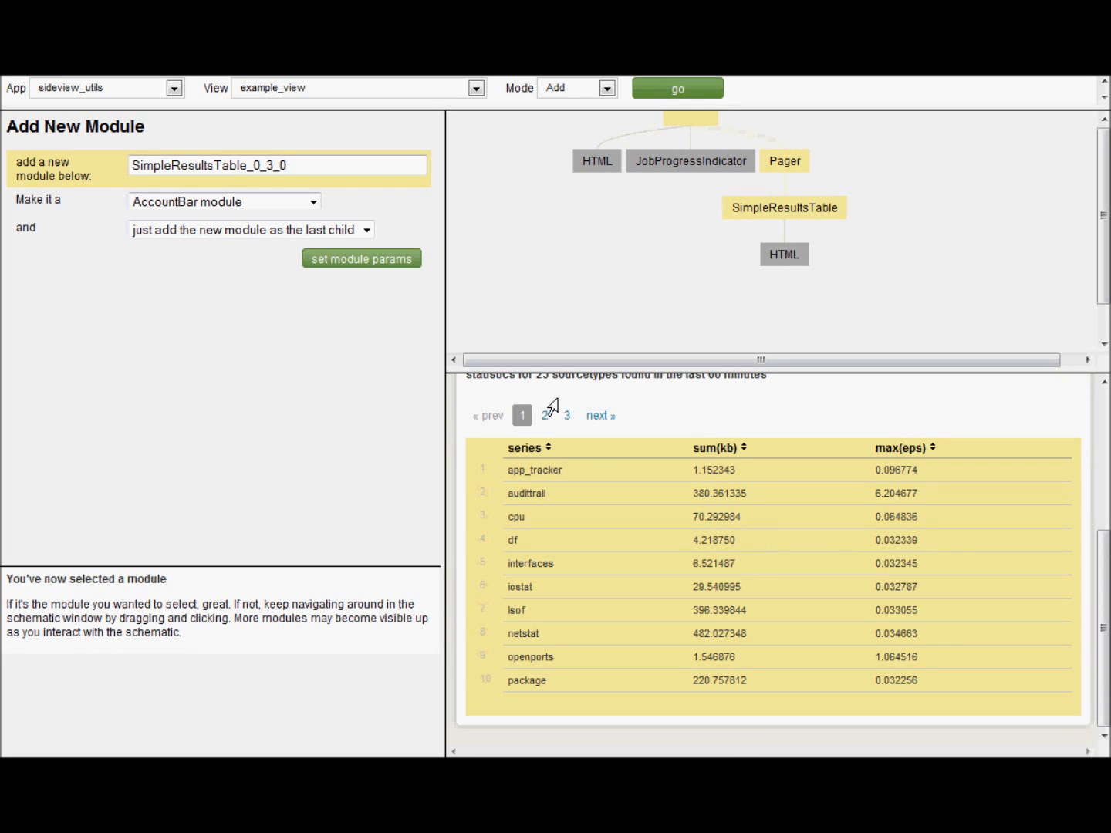
drag(875, 234, 894, 273)
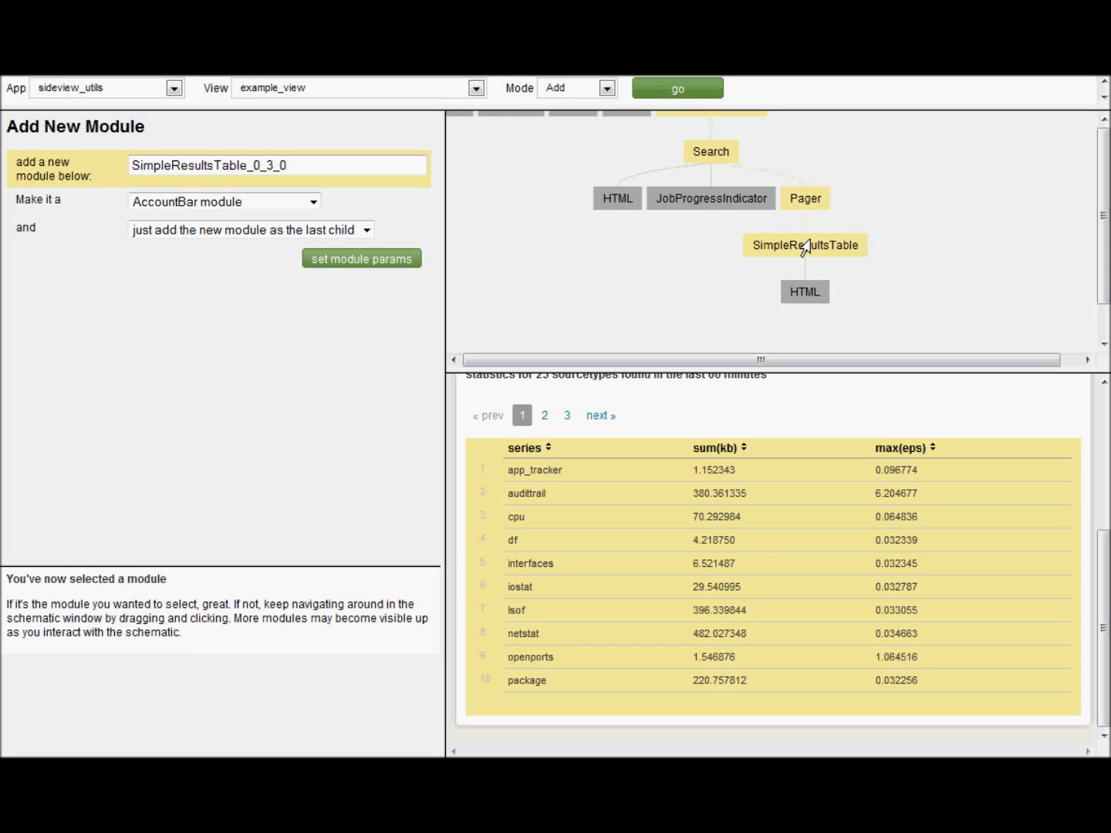
click(593, 86)
click(553, 107)
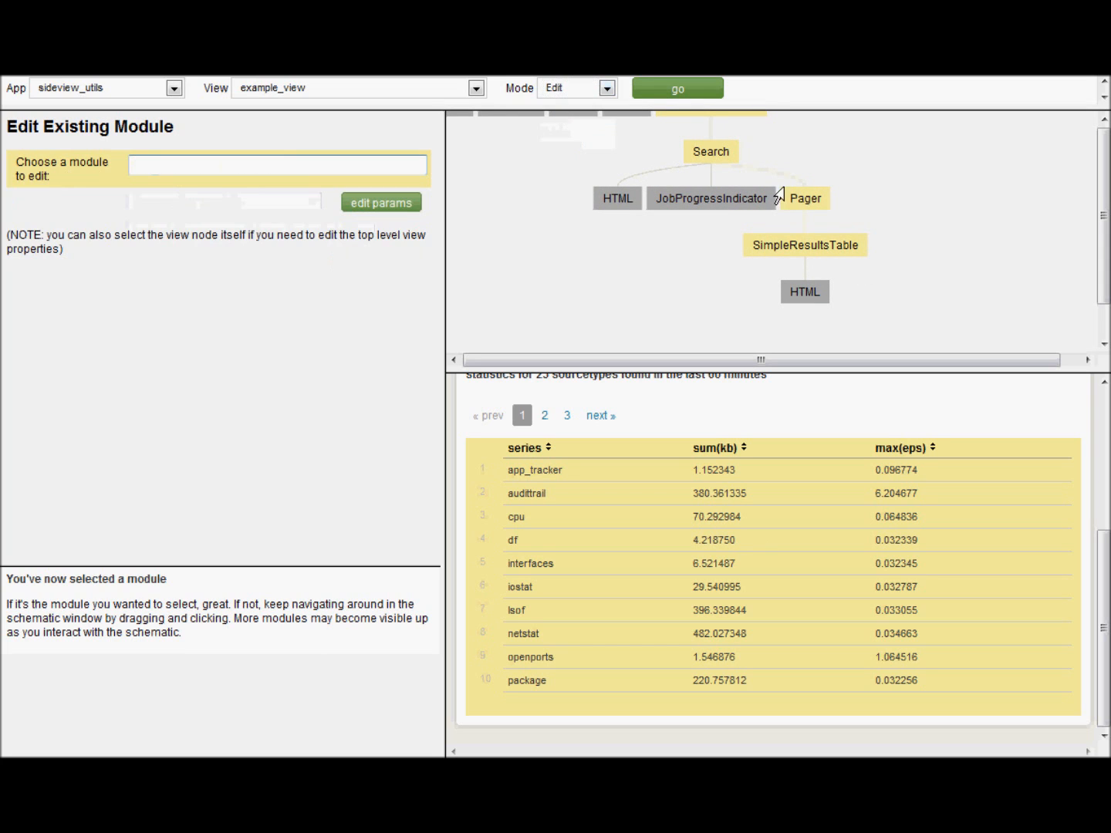
- Show all SimpleResultsTable params, set drilldown to row, and submit
click(809, 248)
click(312, 178)
click(241, 216)
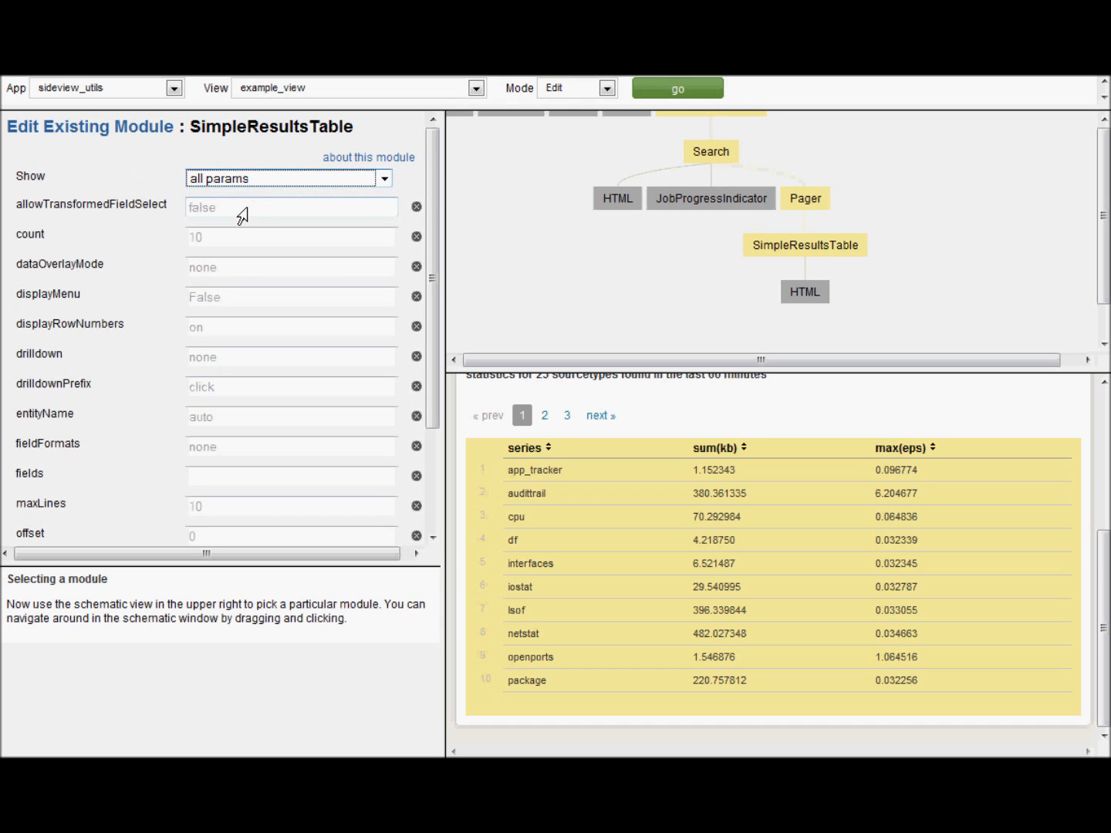
click(241, 357)
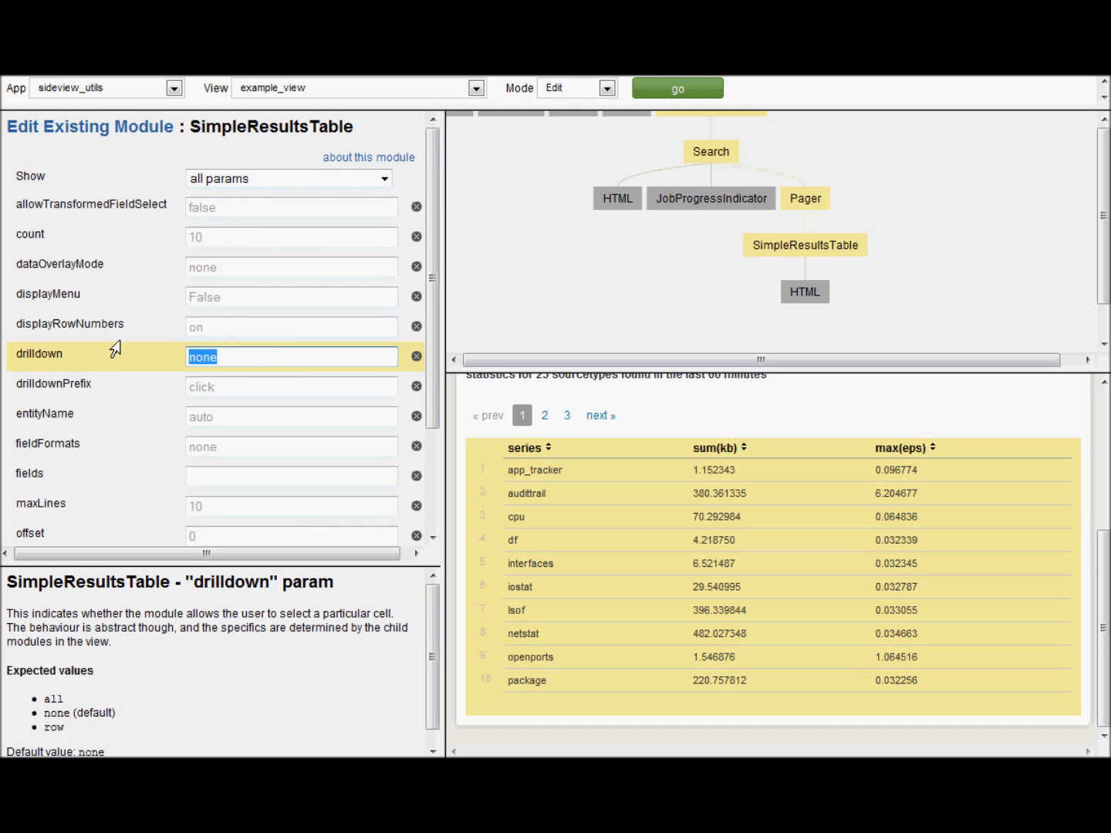
text(row)
scroll(103, 349, down, 3)
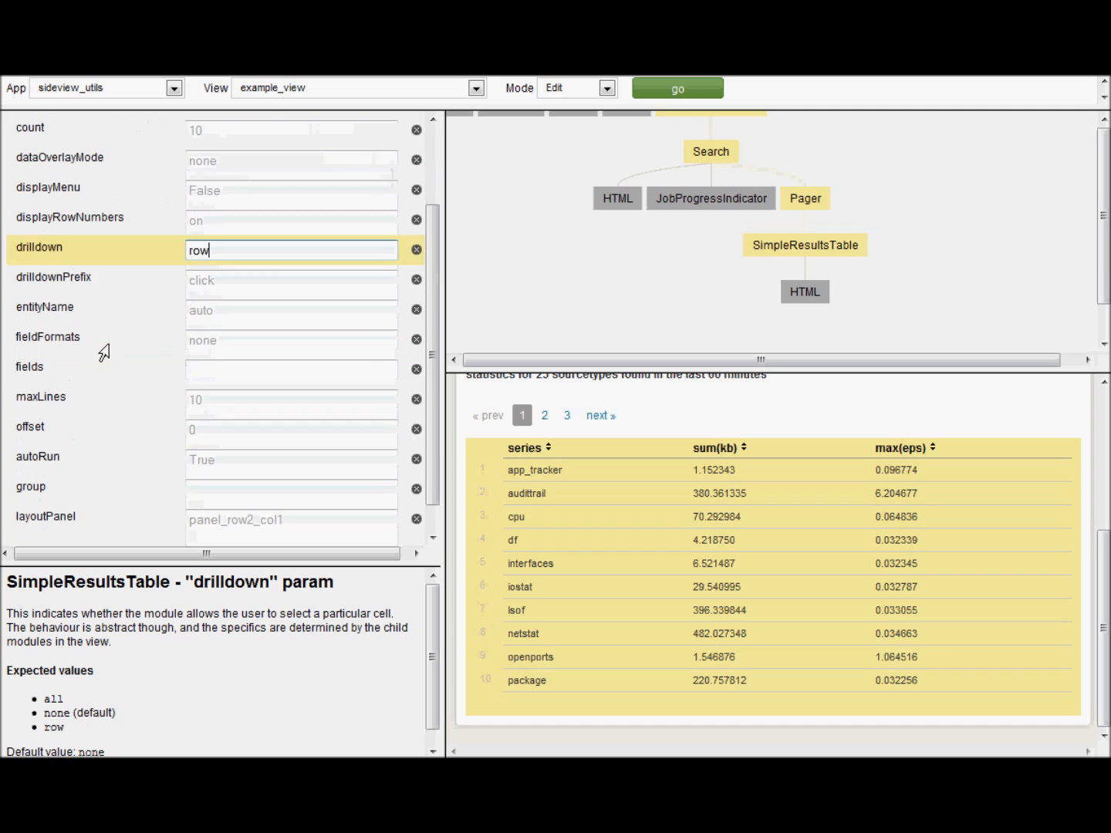
scroll(107, 353, down, 1)
click(389, 528)
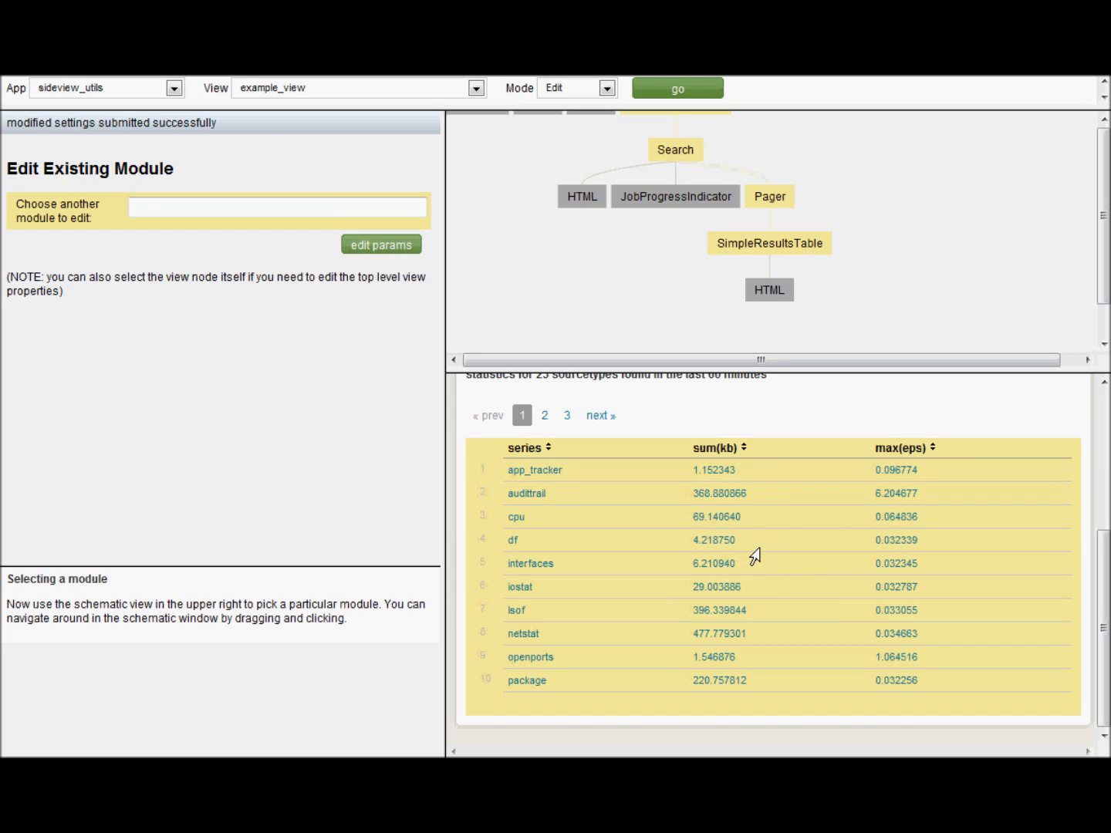
- Test the table drilldown by clicking the lsof and df rows
click(754, 549)
click(755, 608)
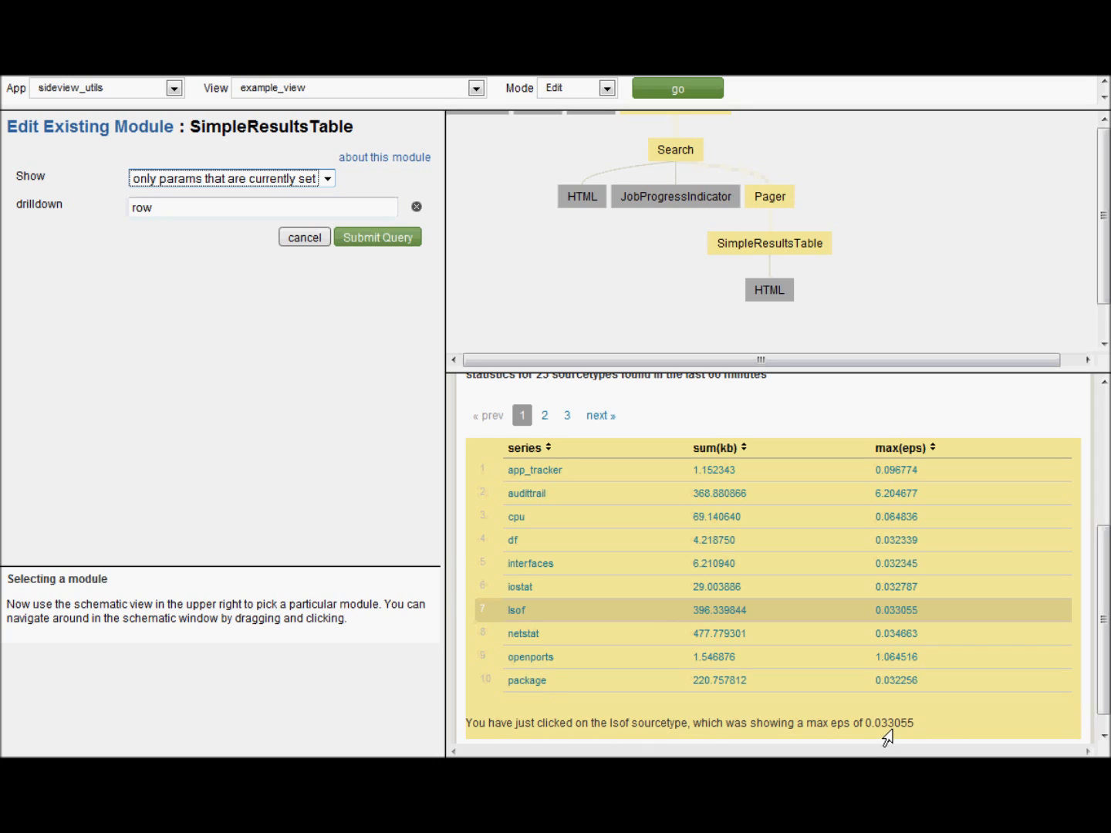
click(812, 553)
- In Delete mode, remove the HTML module under the results table, then switch Mode to Add
click(584, 88)
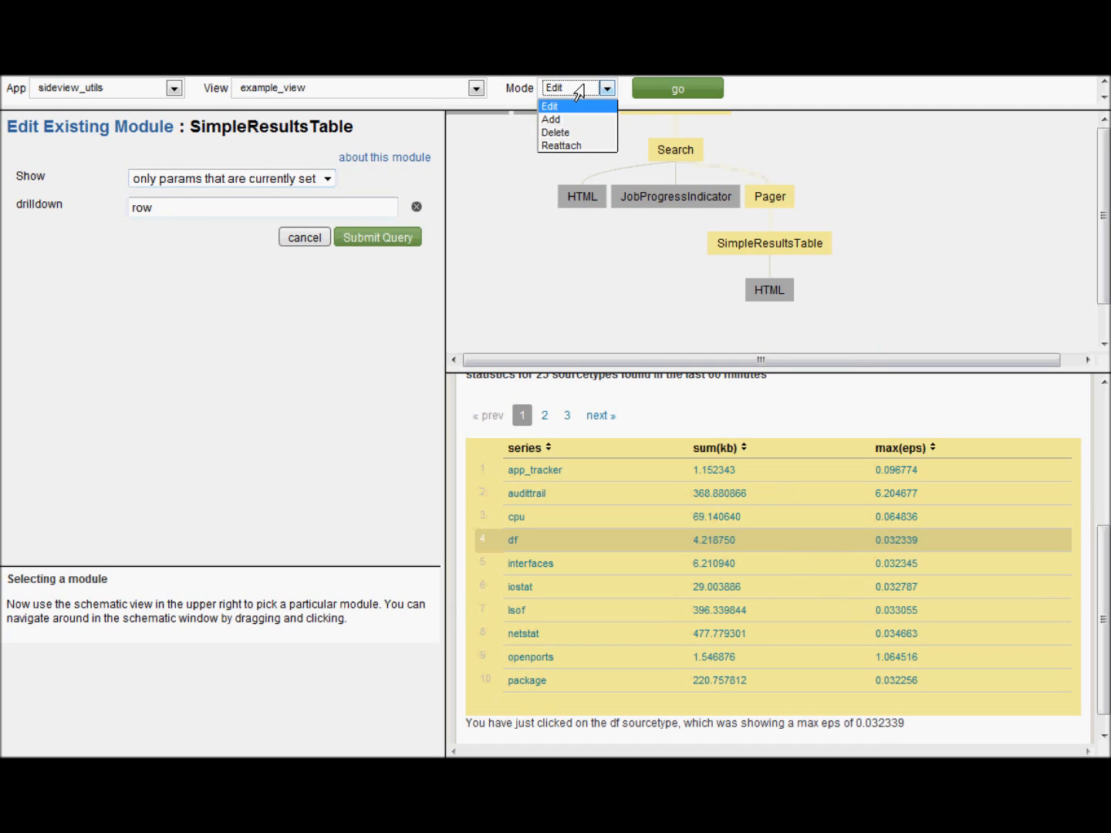
click(554, 134)
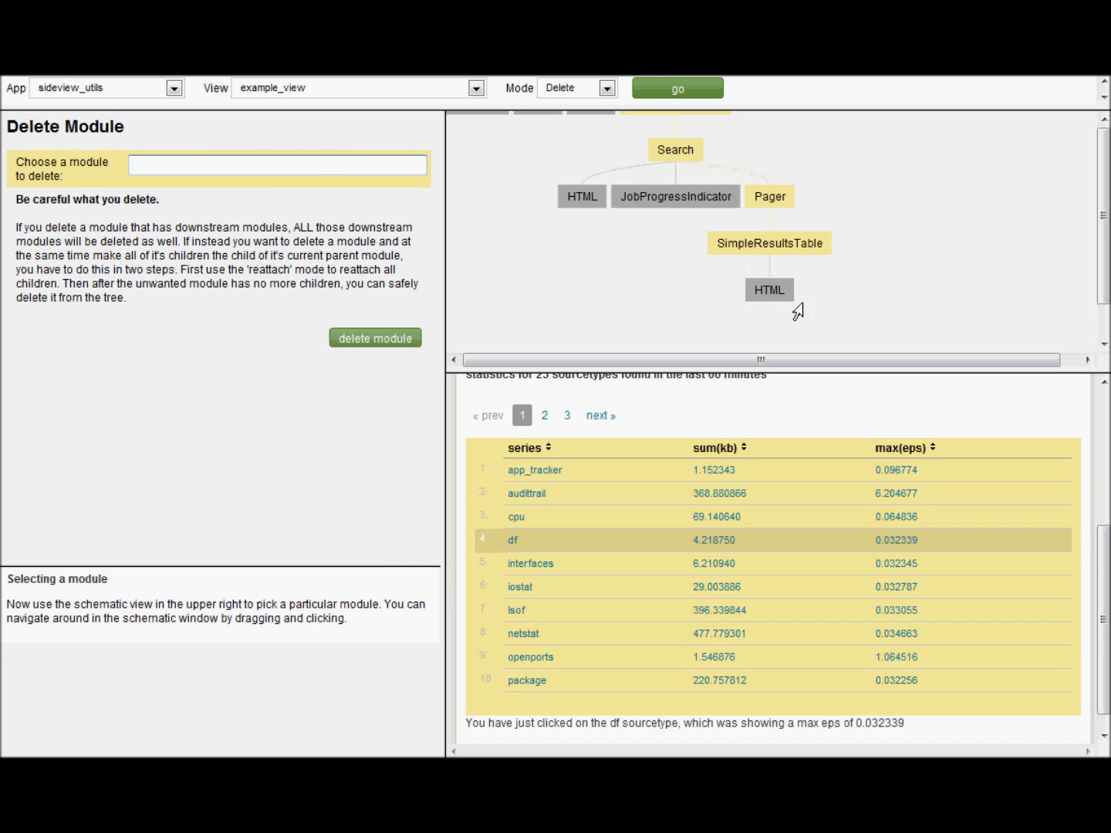
click(765, 292)
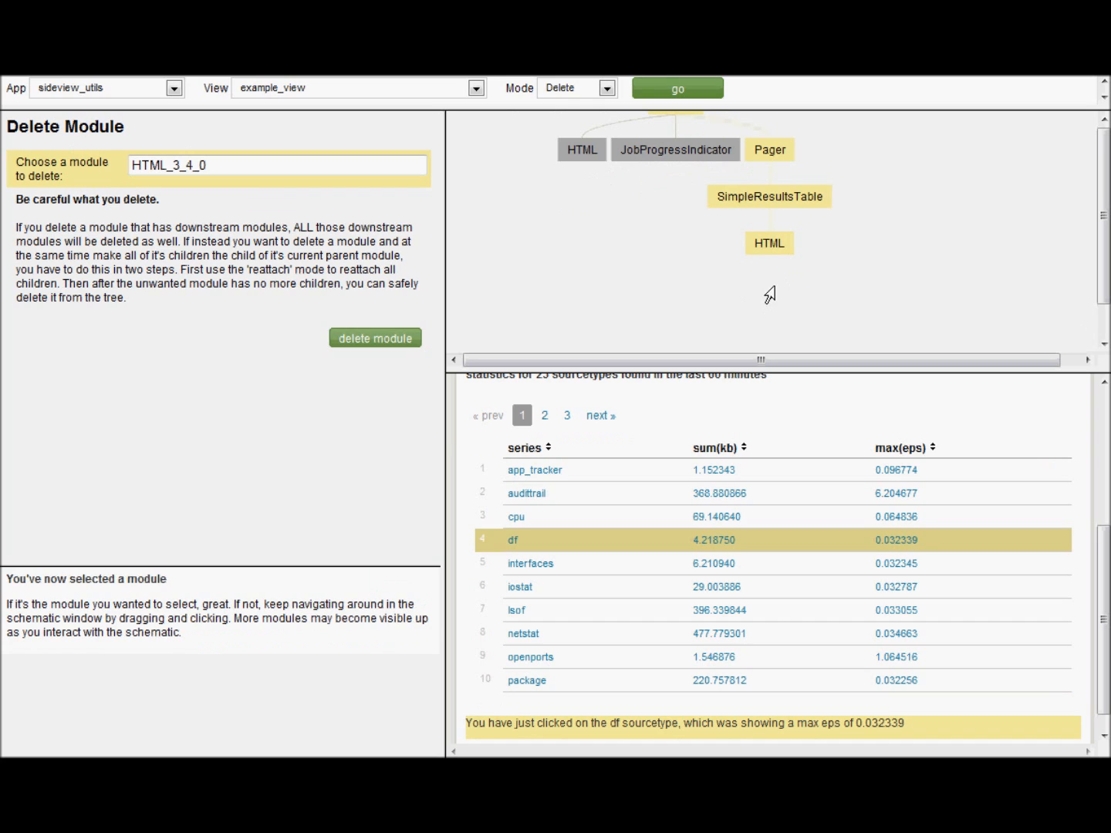
click(369, 341)
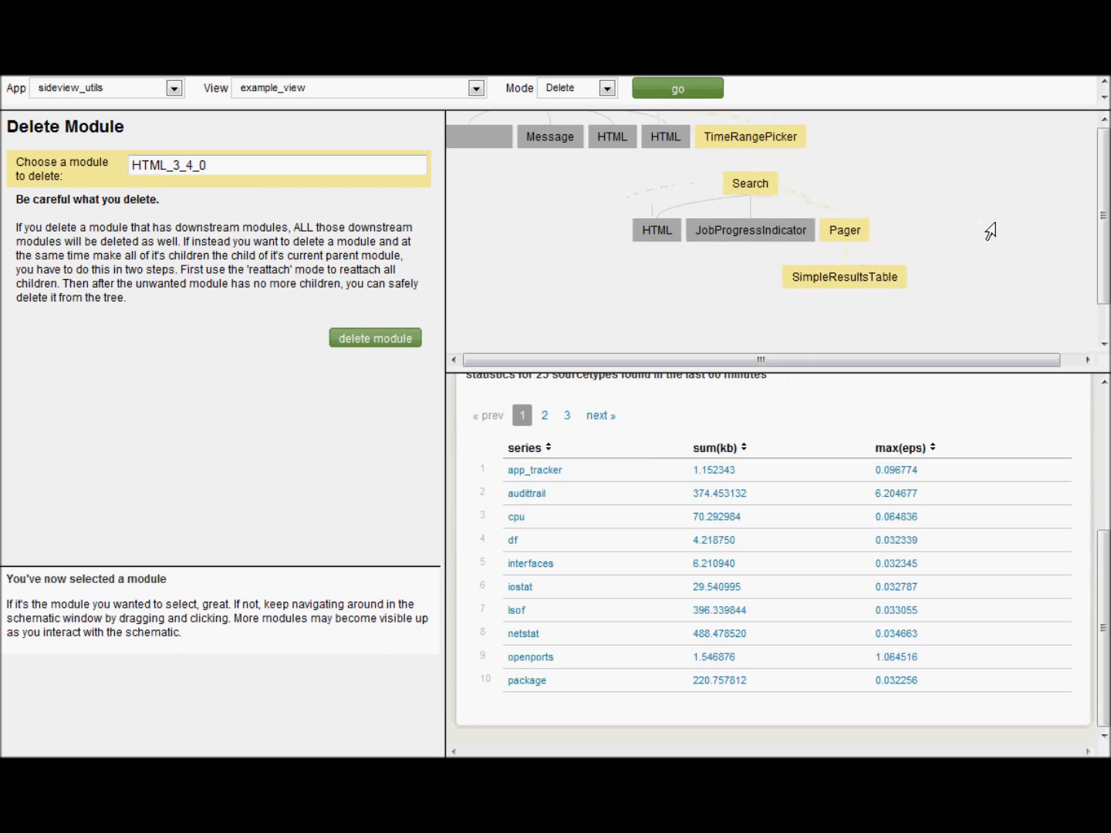
click(574, 88)
click(561, 116)
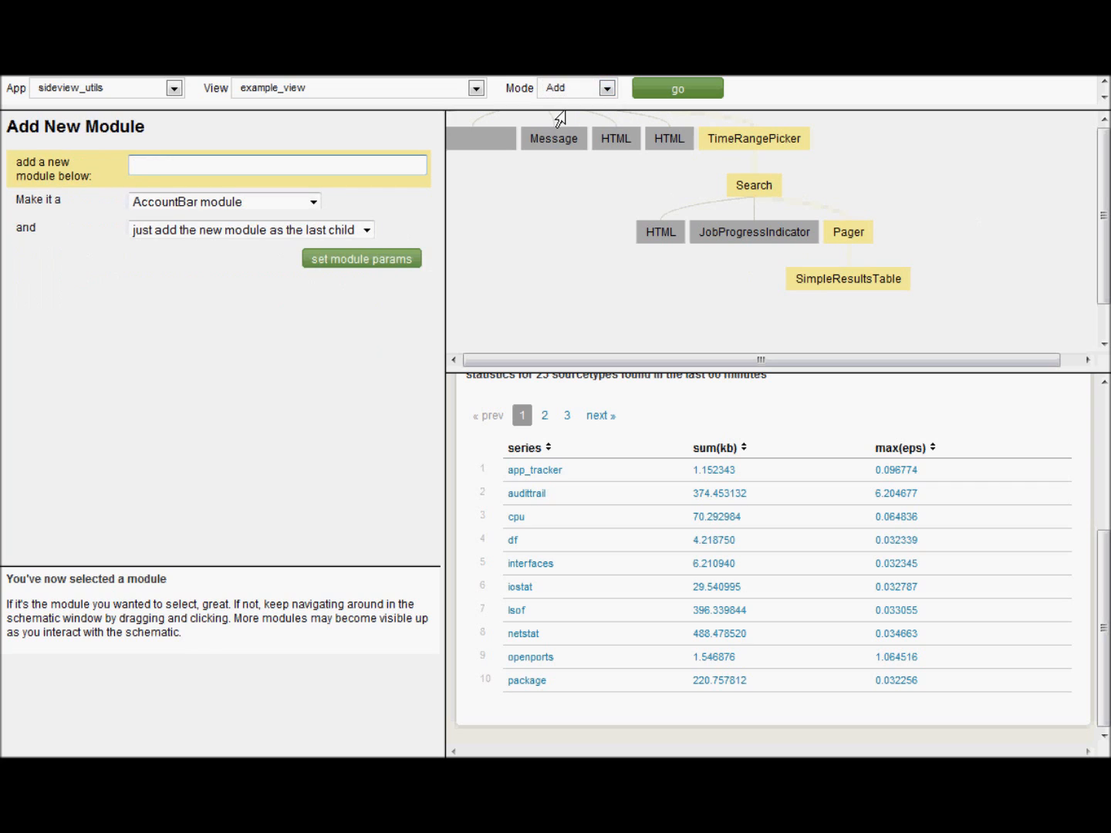
- Make SimpleResultsTable the parent, choose Redirector as the module type, and open its parameters
click(841, 281)
click(239, 201)
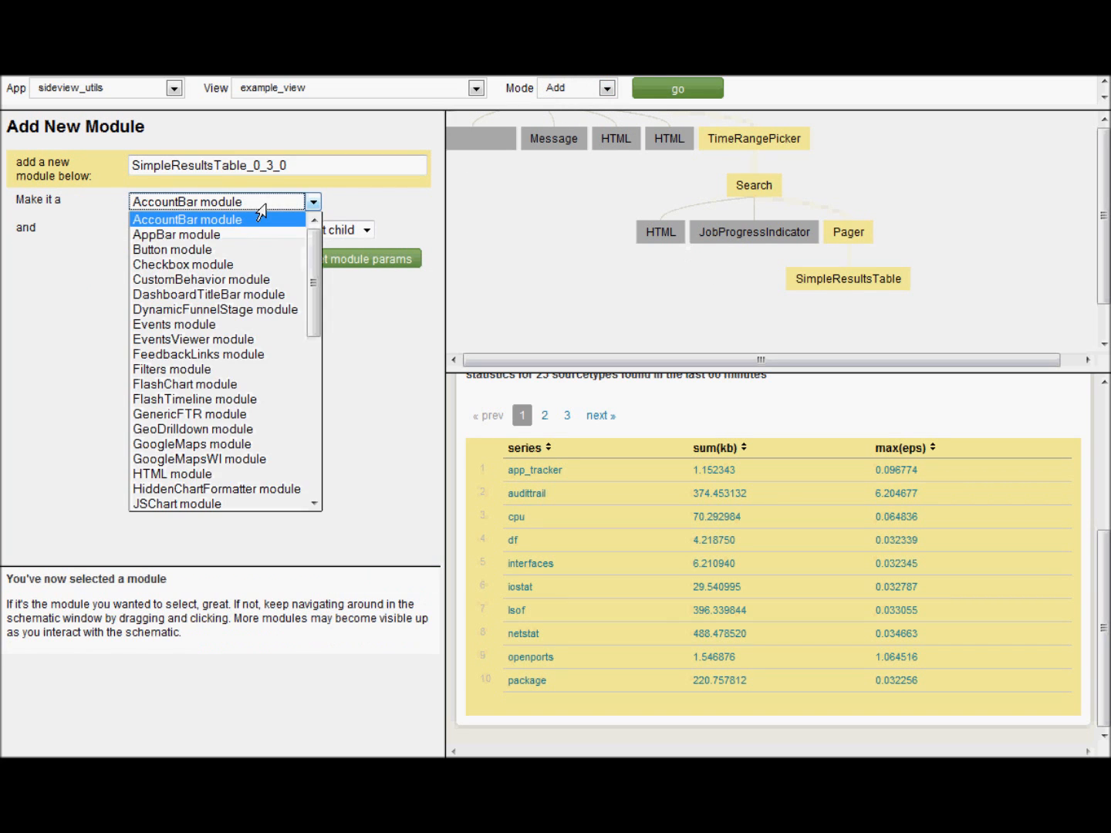
scroll(232, 429, down, 4)
click(212, 447)
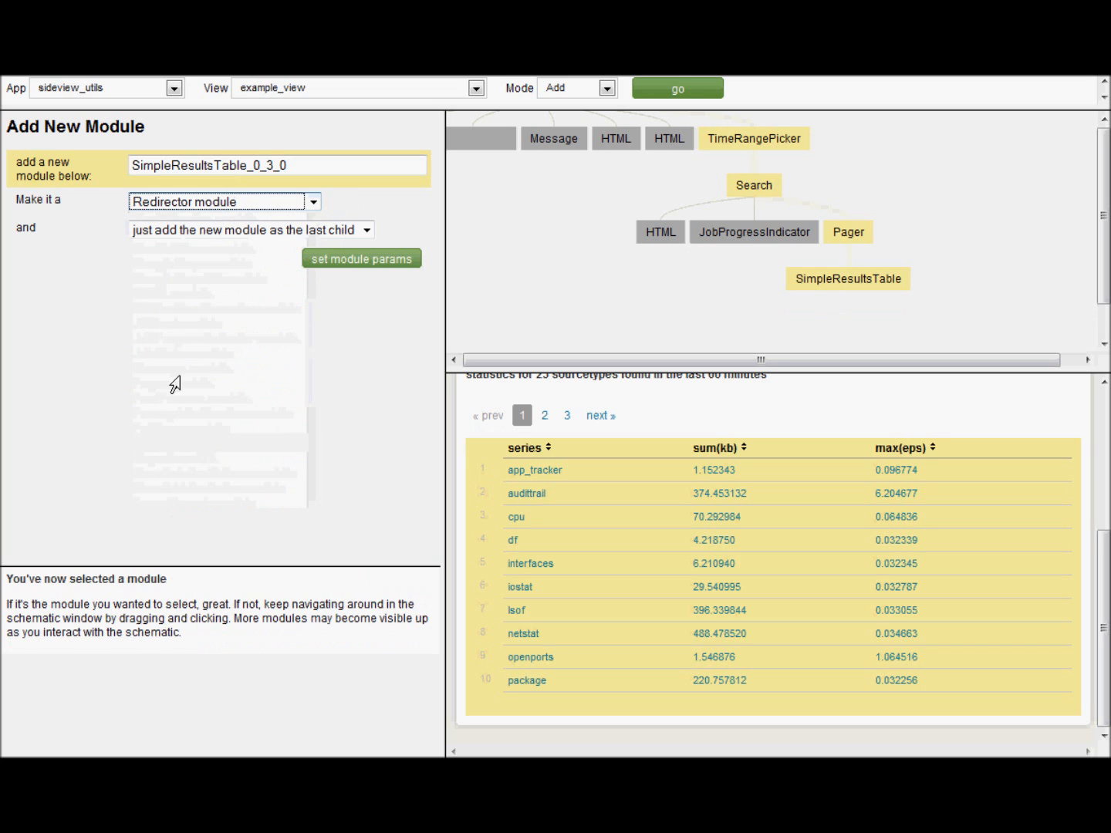
click(373, 261)
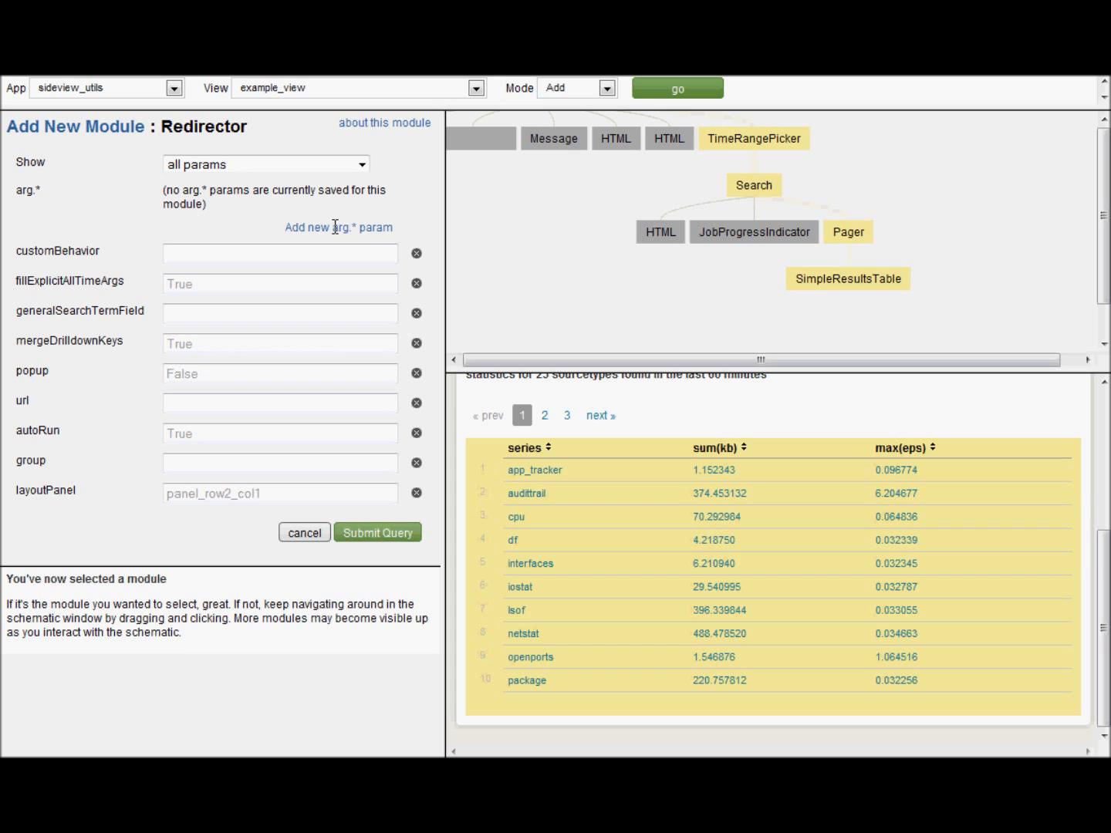
- Set the Redirector url to report and add three arg.* parameter rows
click(221, 405)
text(report)
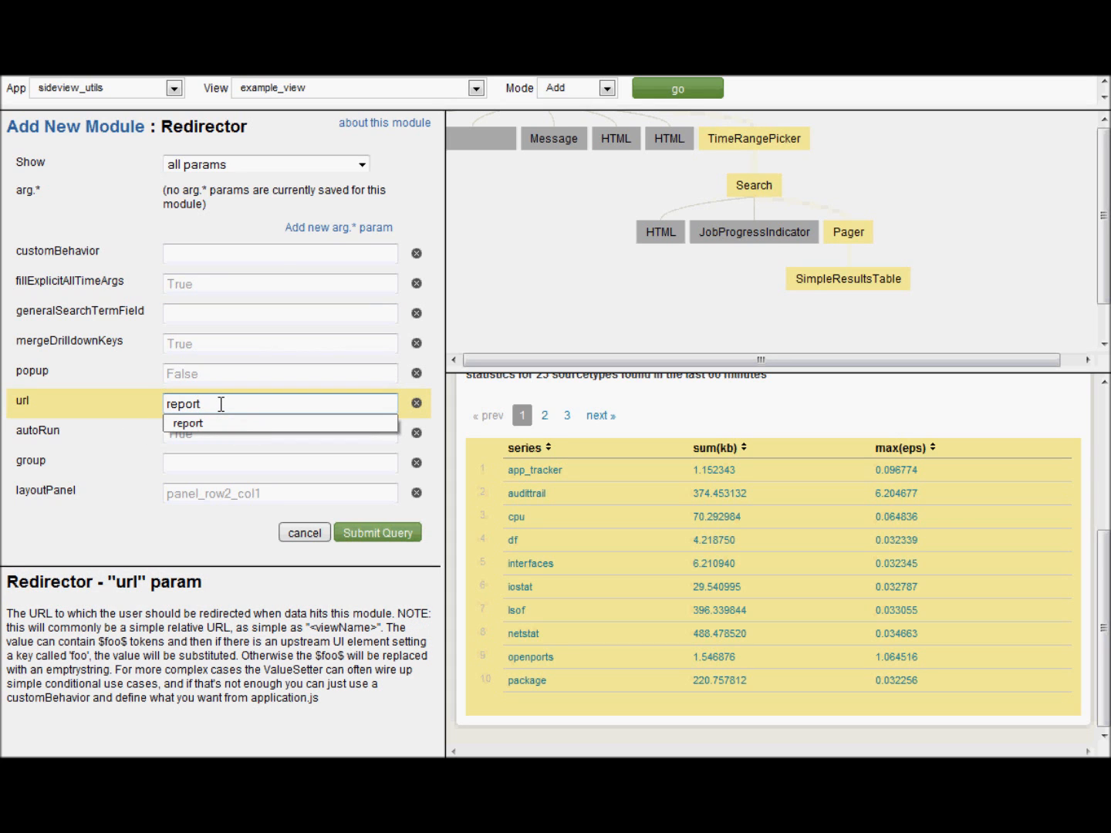
triple_click(417, 215)
click(333, 226)
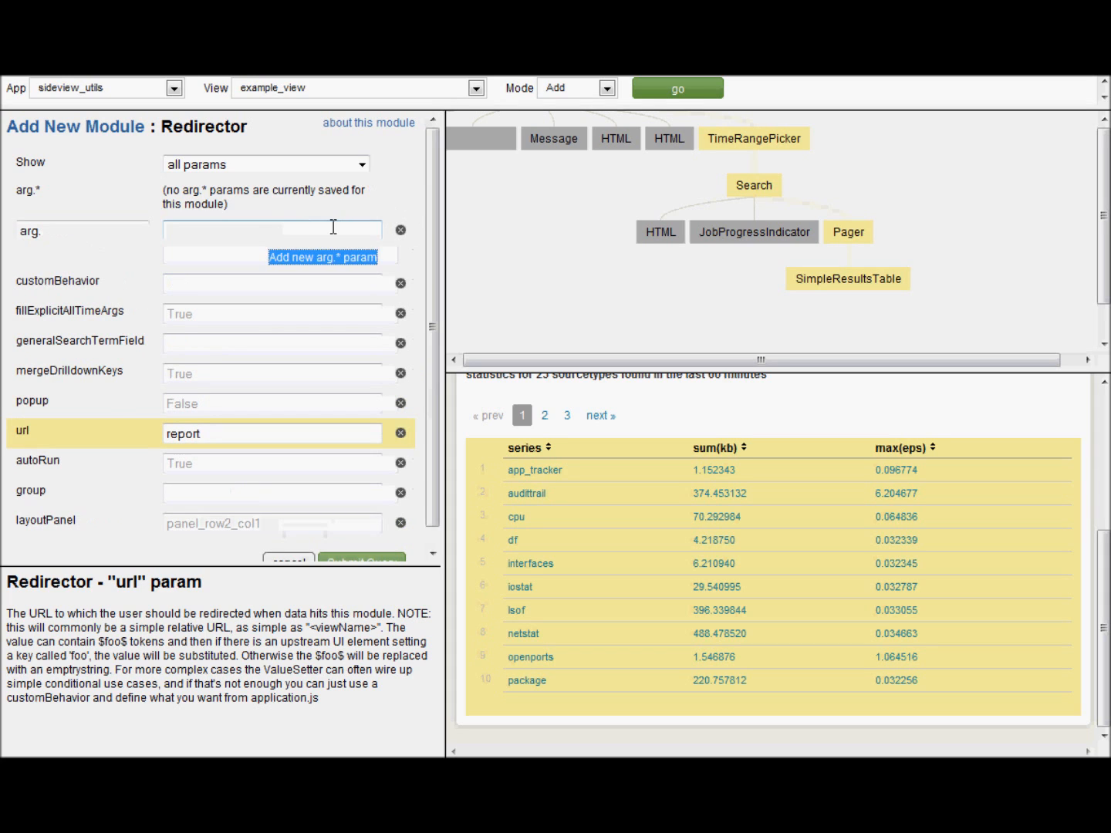
click(329, 257)
click(327, 281)
- Set arg.earliest and arg.latest to the $search.timeRange.earliest$ and $search.timeRange.latest$ tokens
click(80, 230)
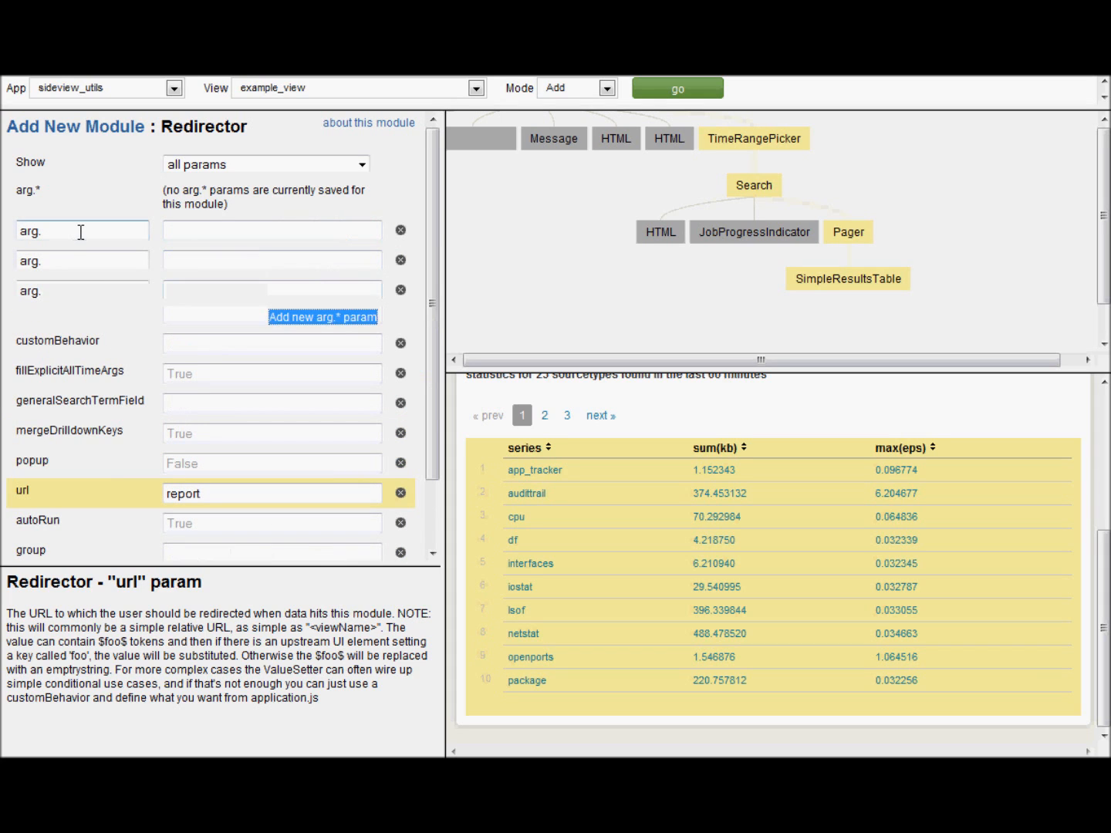
text(earliest)
key(Tab)
text($search.timeRange.earliest)
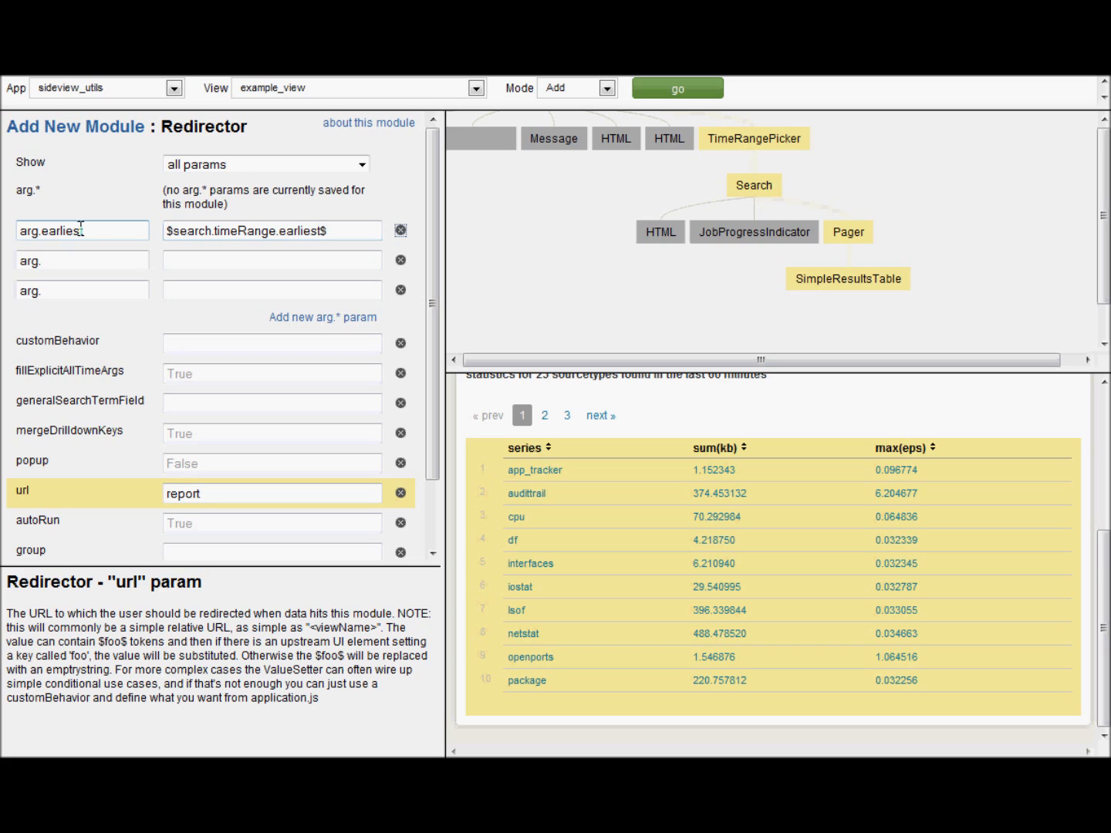
click(124, 261)
text(latest)
key(Tab)
text($search)
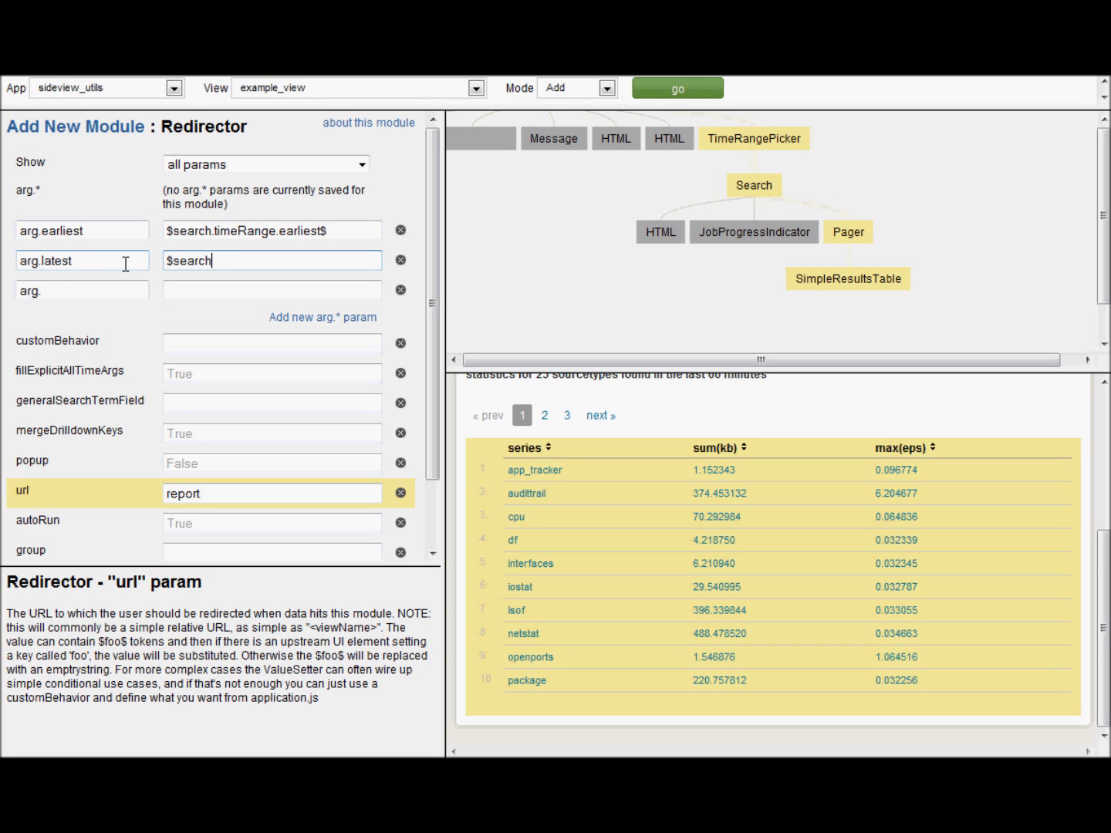
text(.timeRange.latest$)
- Set arg.searchBar to sourcetype="$click.fields.series$" for the clicked sourcetype
click(106, 292)
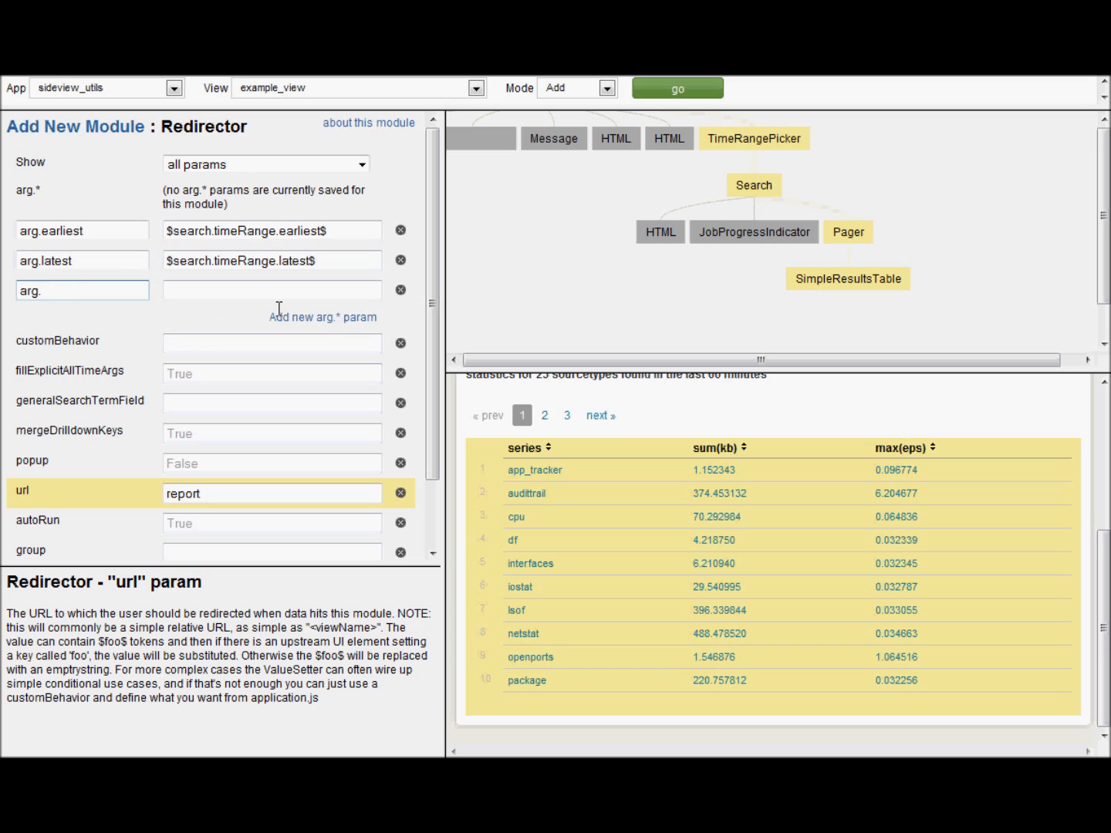
text(searchBar)
click(239, 287)
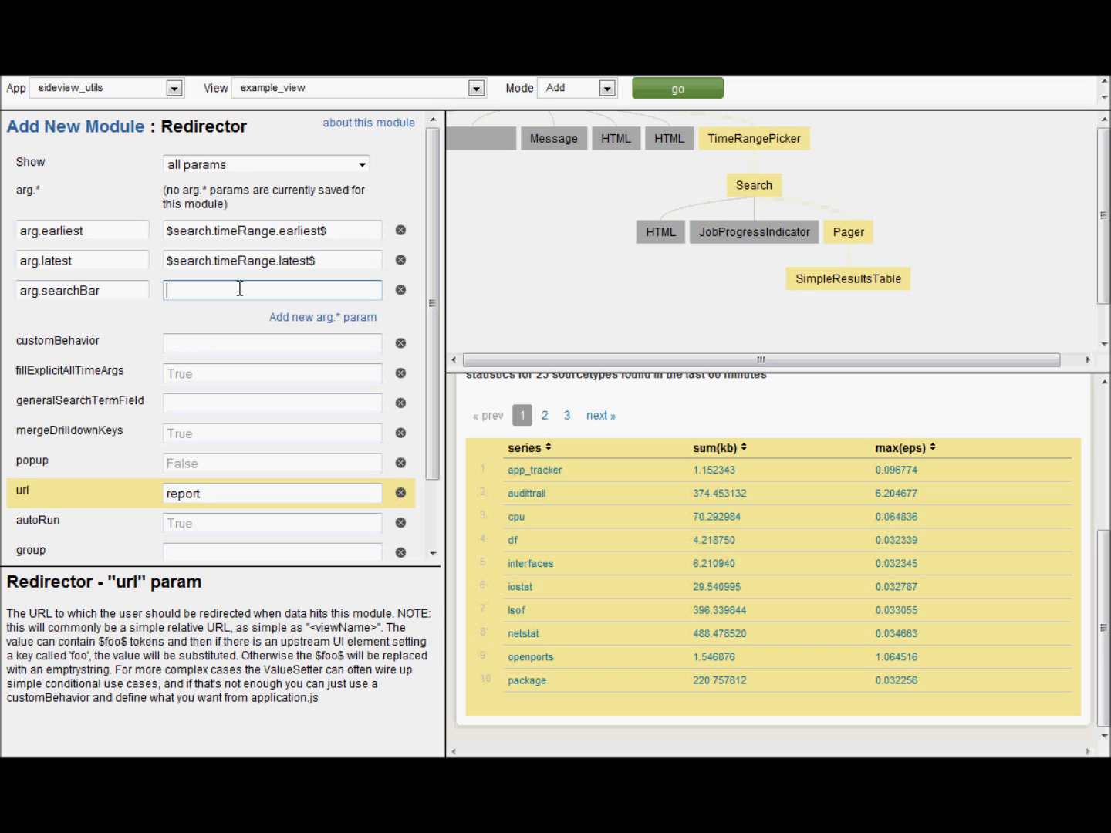
text(sourcetype="$click.fields)
key(BackSpace)
key(BackSpace)
text(lds.series$)
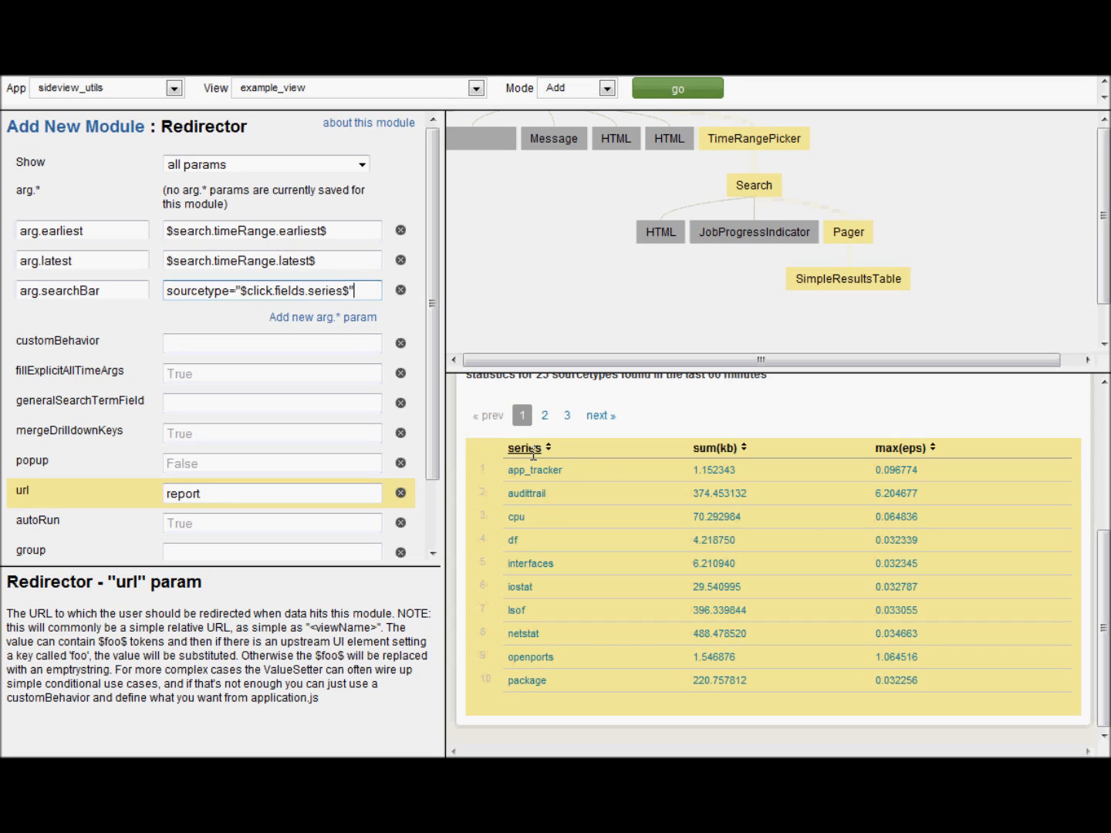
- Add a fourth arg parameter, arg.autoRun, with the value True
click(339, 317)
click(84, 322)
text(autoRun)
key(Tab)
text(True)
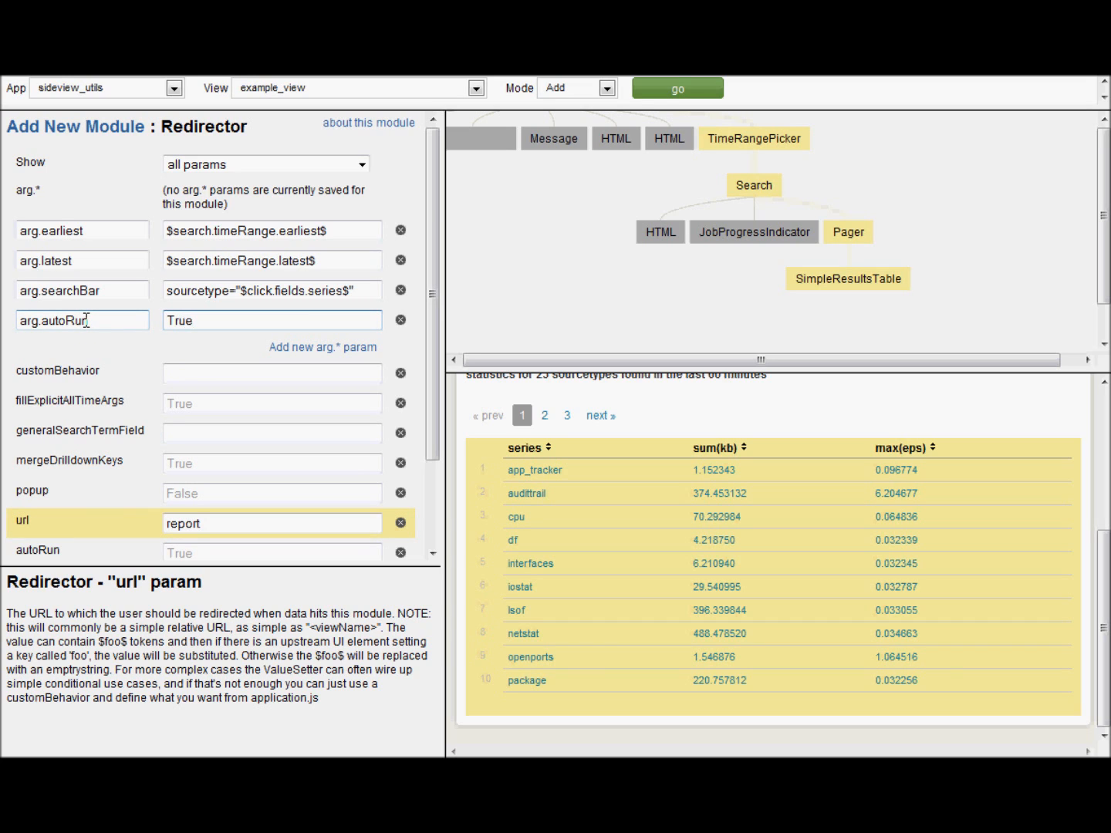
- Review the help for generalSearchTermField, fillExplicitAllTimeArgs, customBehavior, mergeDrilldownKeys and popup
scroll(86, 320, down, 3)
click(234, 328)
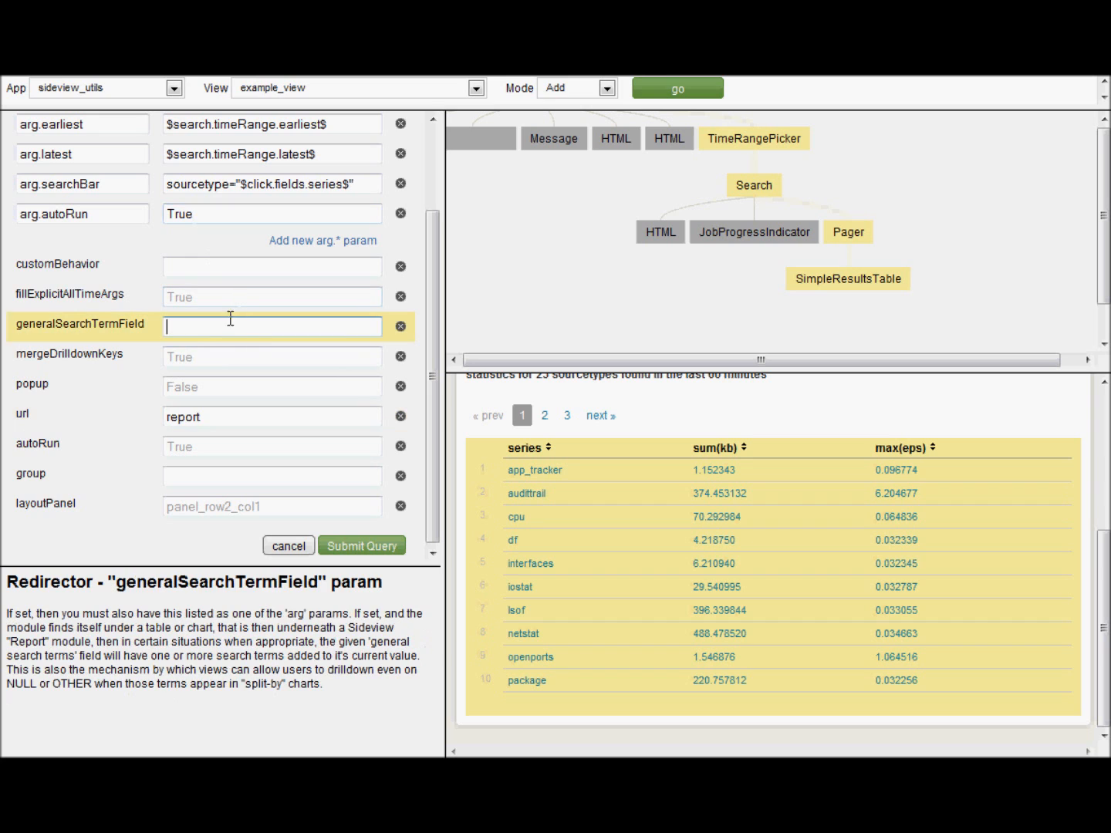
click(234, 301)
click(236, 266)
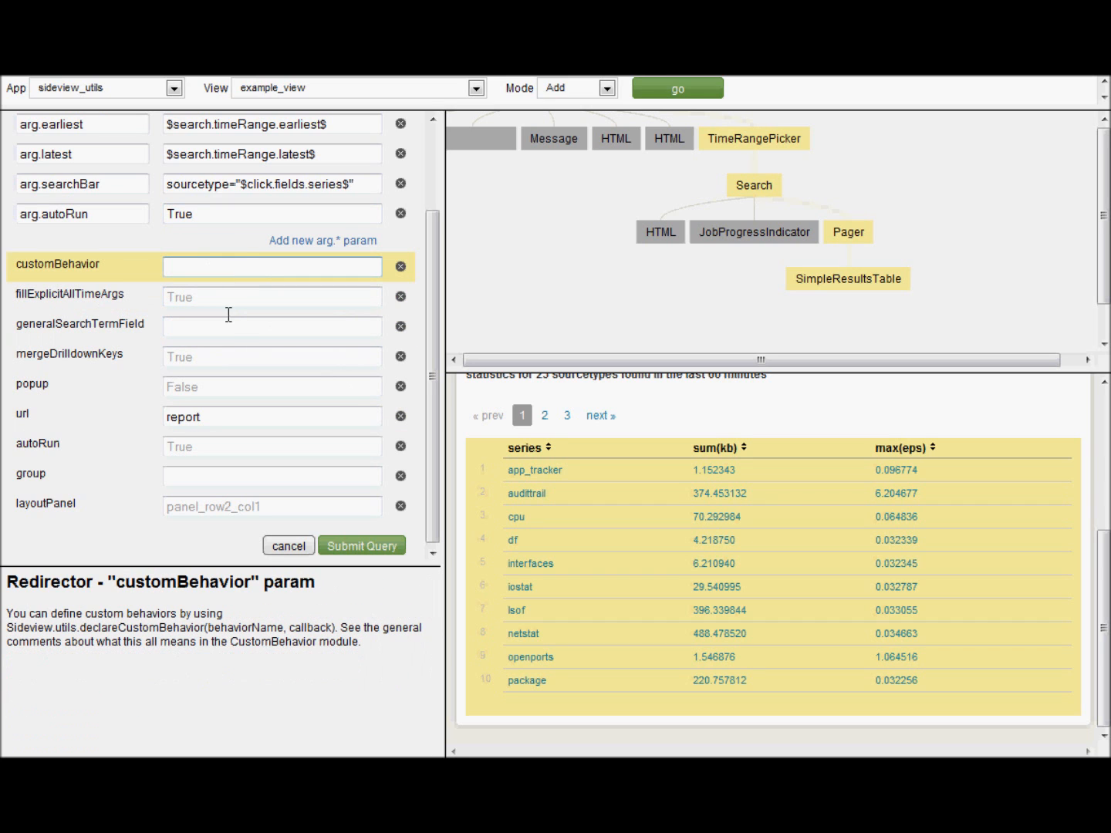
click(245, 357)
click(254, 385)
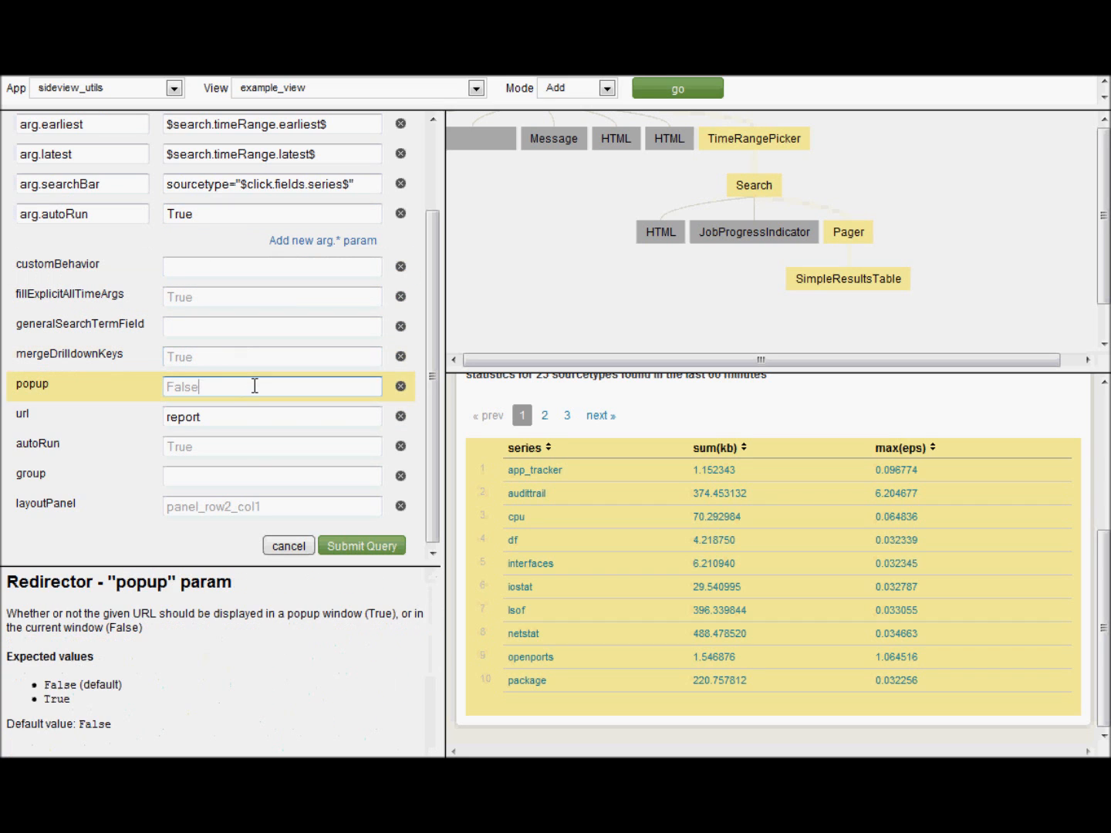
- Check the autoRun help, submit the new Redirector module, and load the example_view page
click(249, 449)
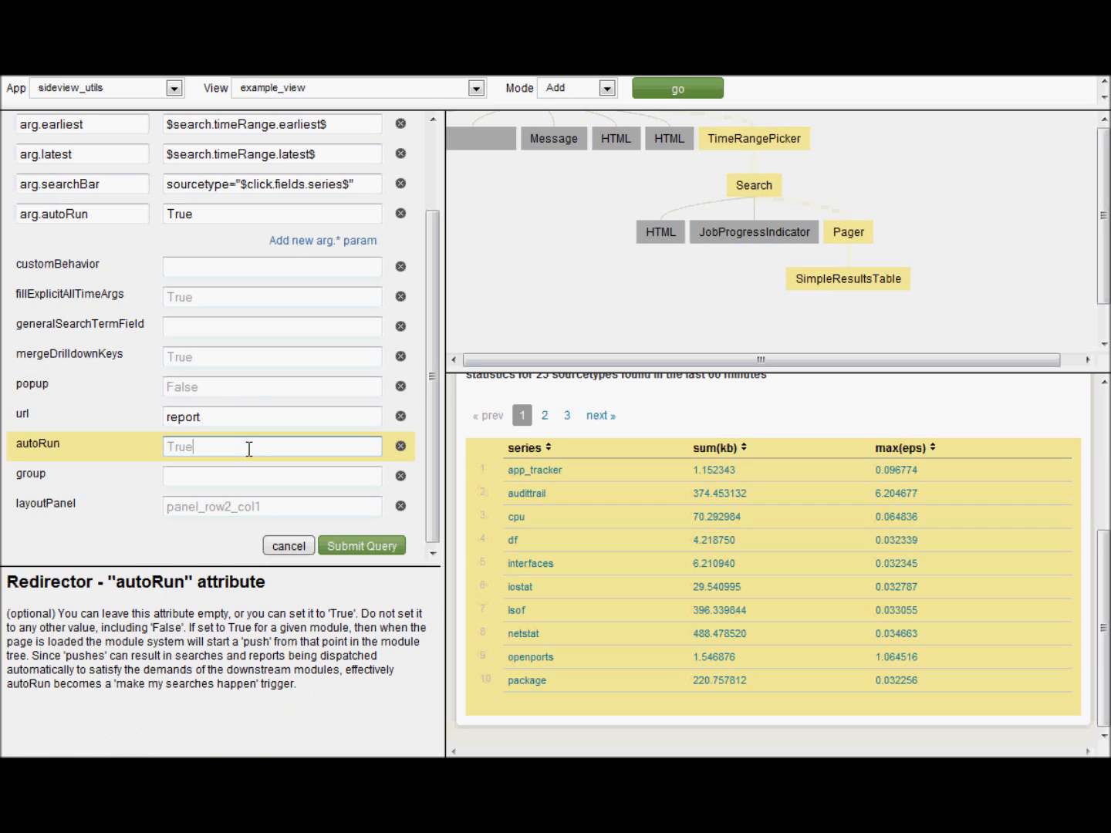
click(364, 546)
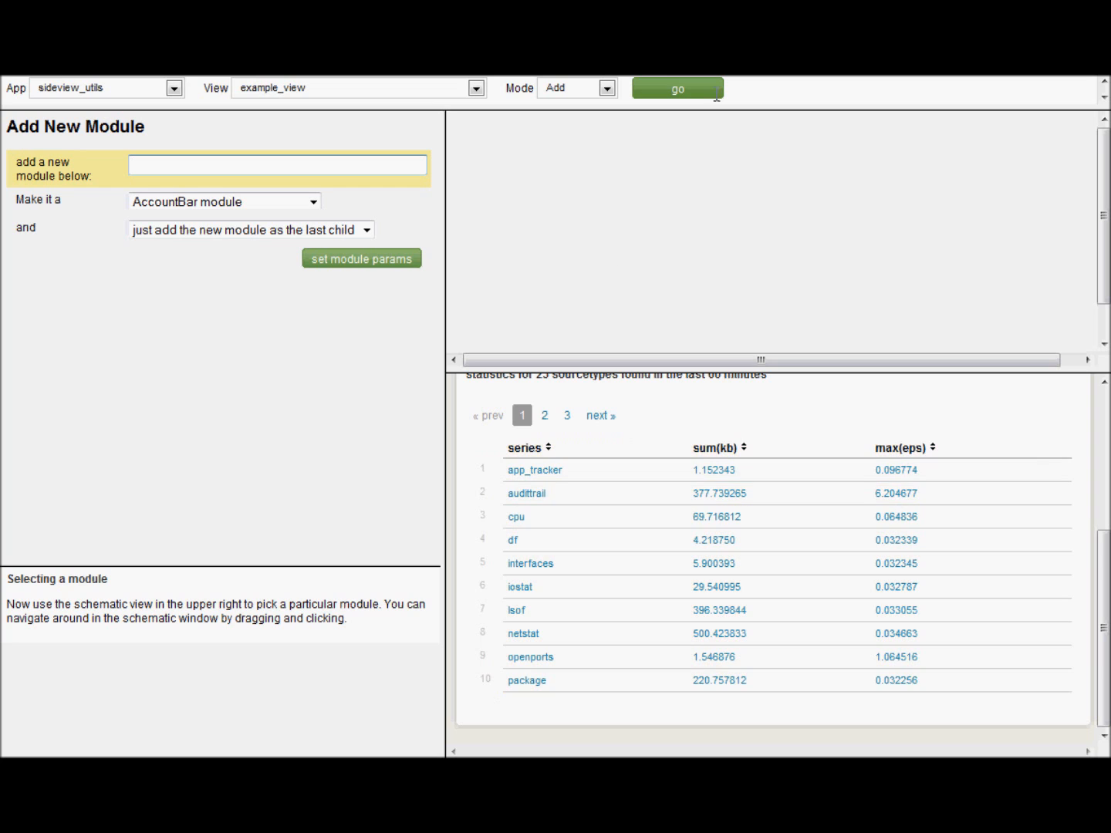
click(677, 89)
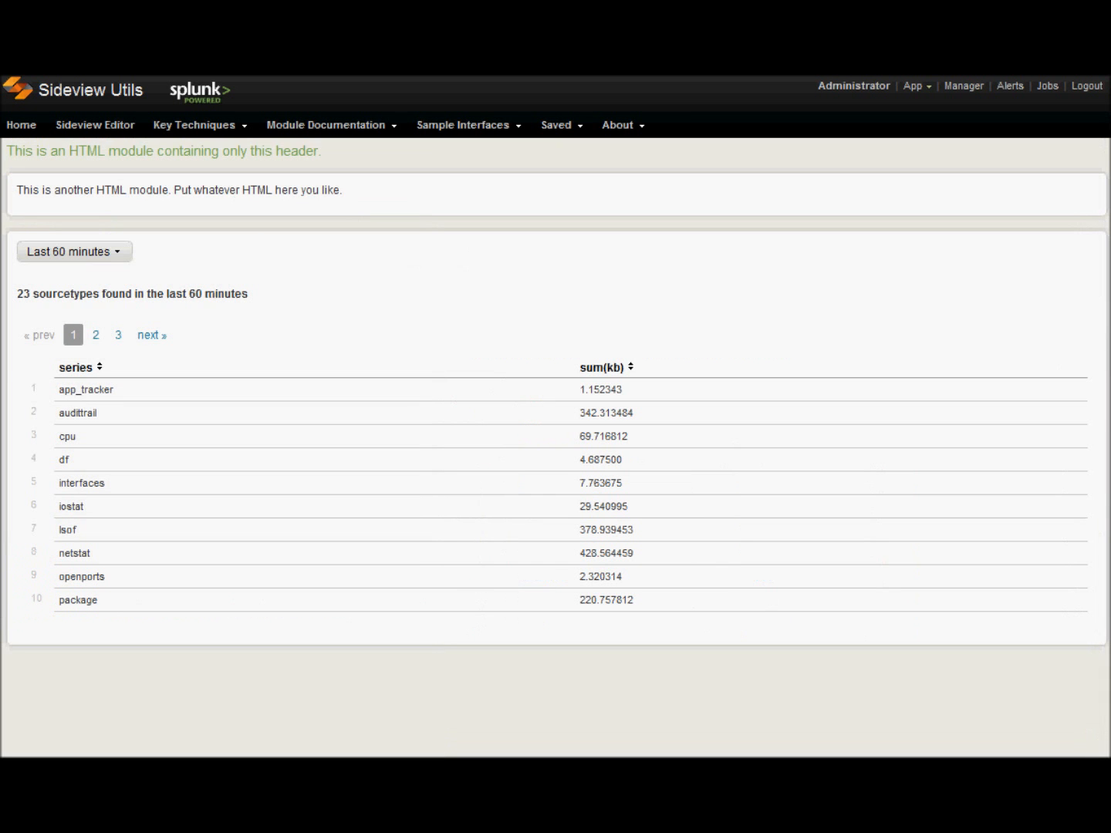
- Reload example_view and drill from the app_tracker row into Report Builder for sourcetype="app_tracker"
key(F5)
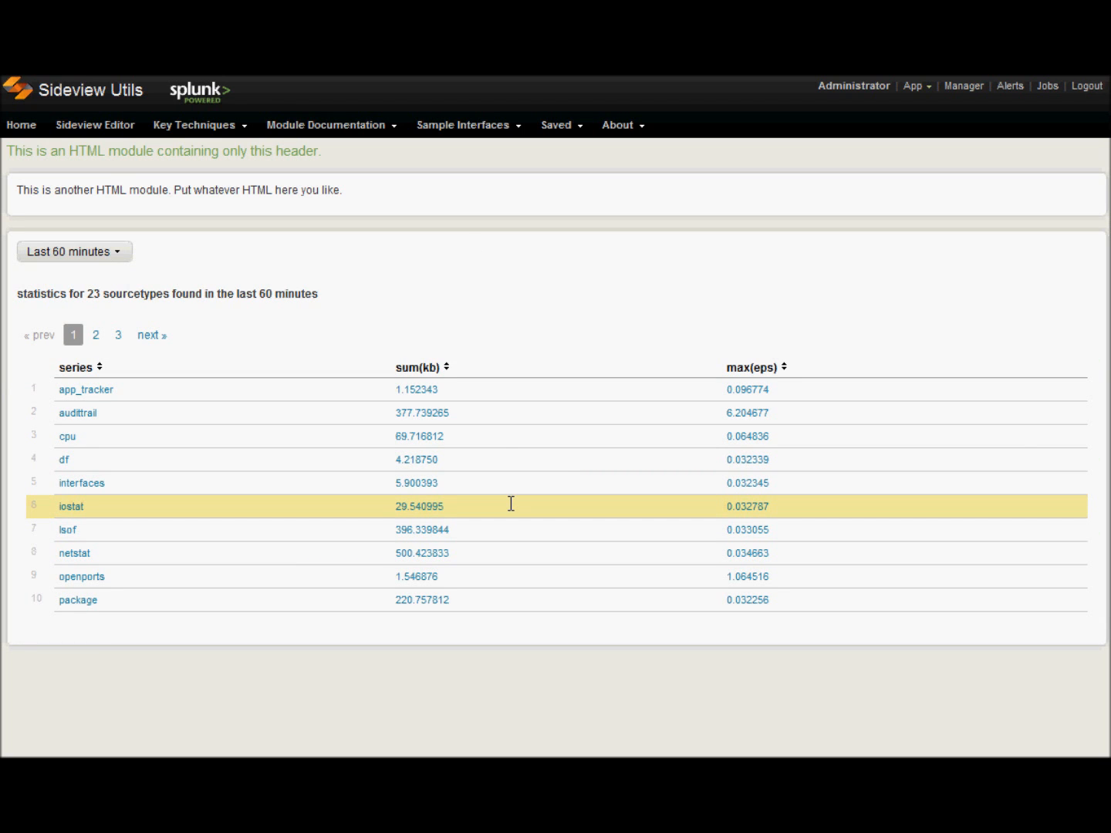
click(509, 392)
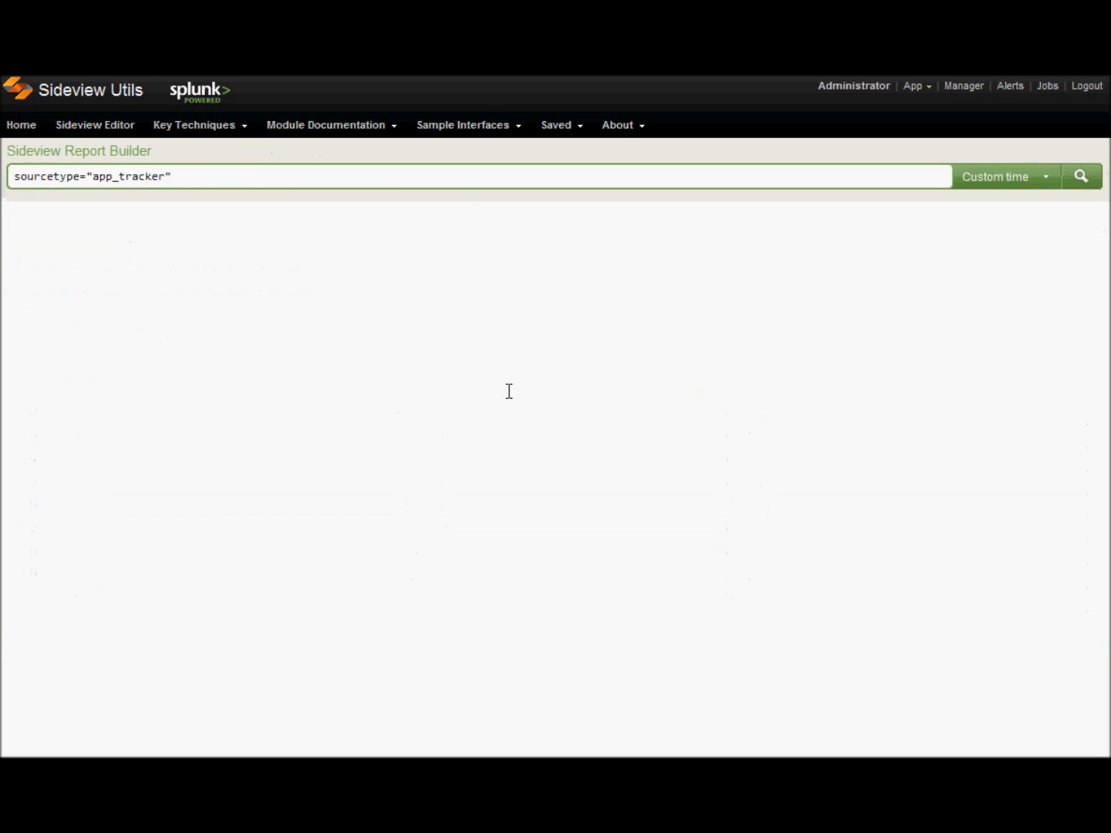